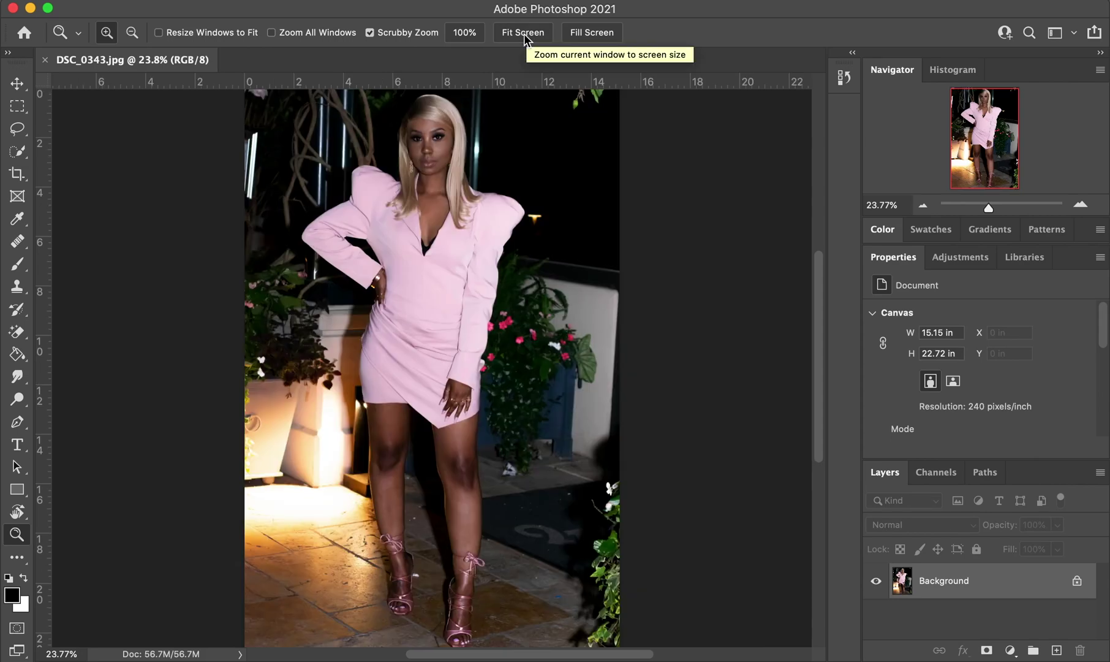
left_click(446, 237)
left_click(446, 237)
left_click(446, 237)
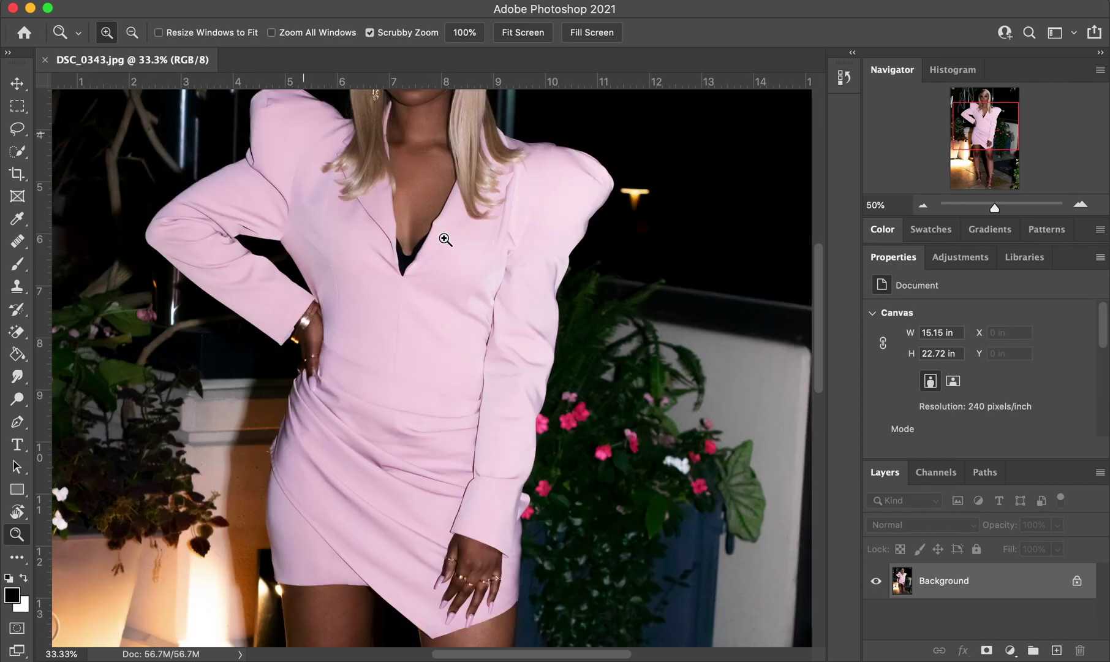
left_click(446, 237)
scroll(432, 228, "up", 2)
scroll(432, 229, "up", 10)
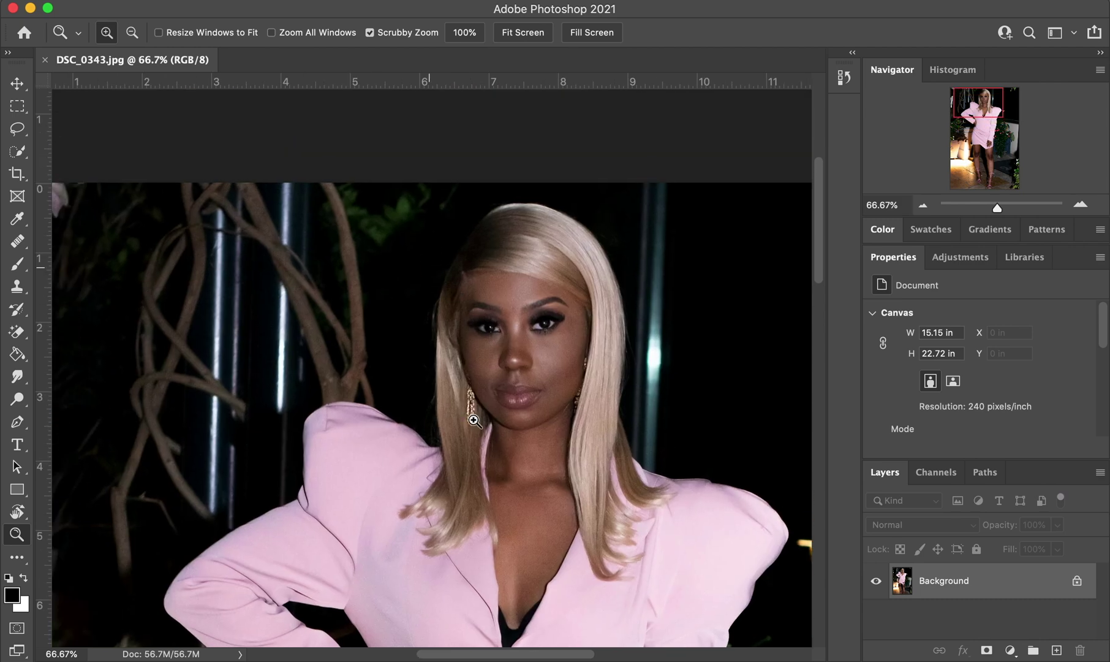
left_click(535, 32)
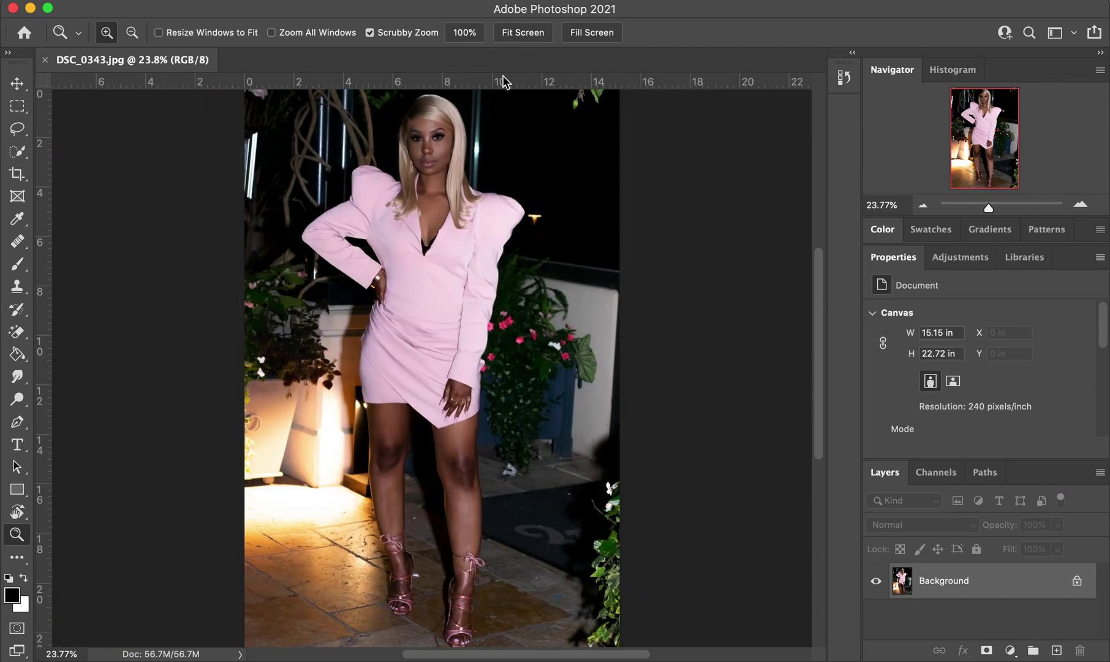
Draw a Lasso selection around the black undergarment showing at the base of the dress's V-neckline.
left_click(436, 261)
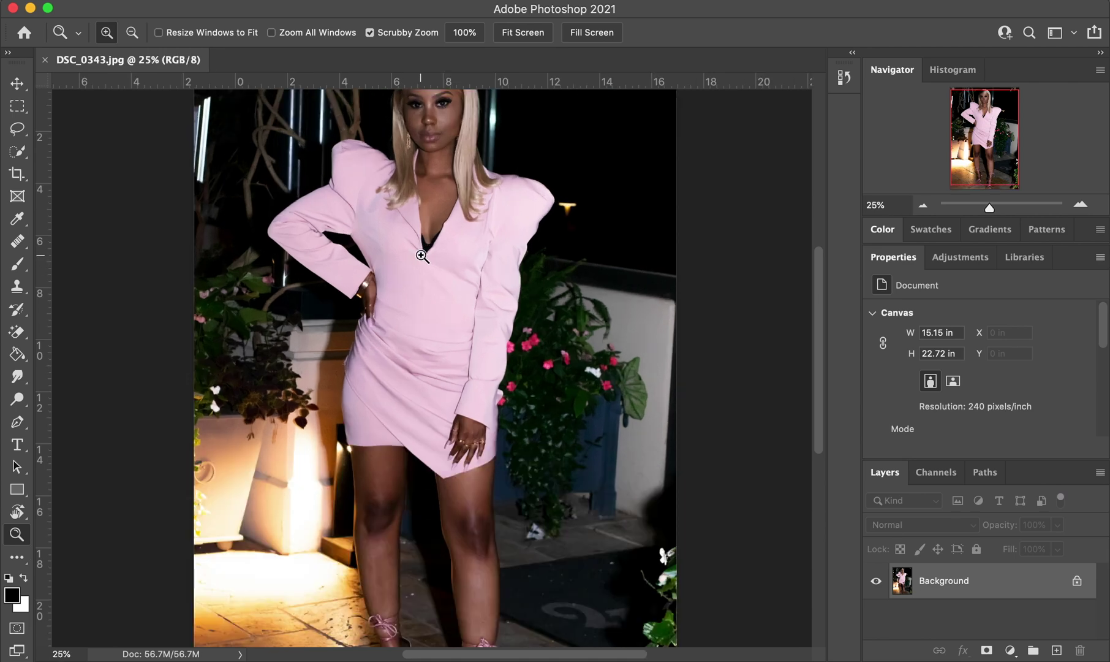
left_click(422, 256)
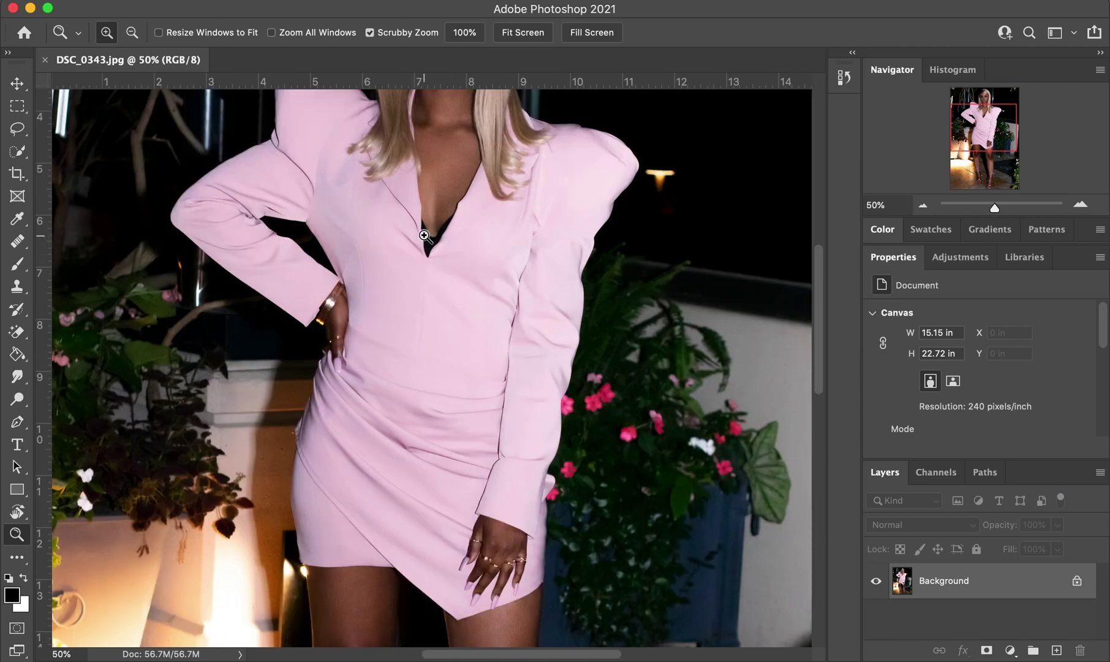
scroll(426, 238, "up", 3)
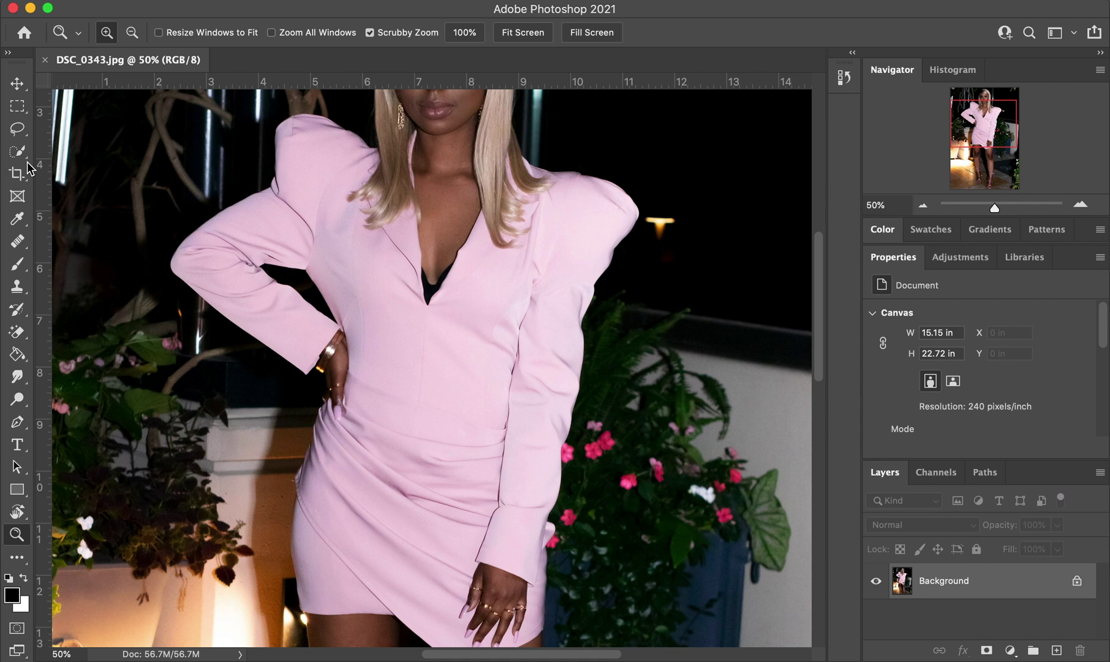
left_click(443, 310)
left_click(442, 310)
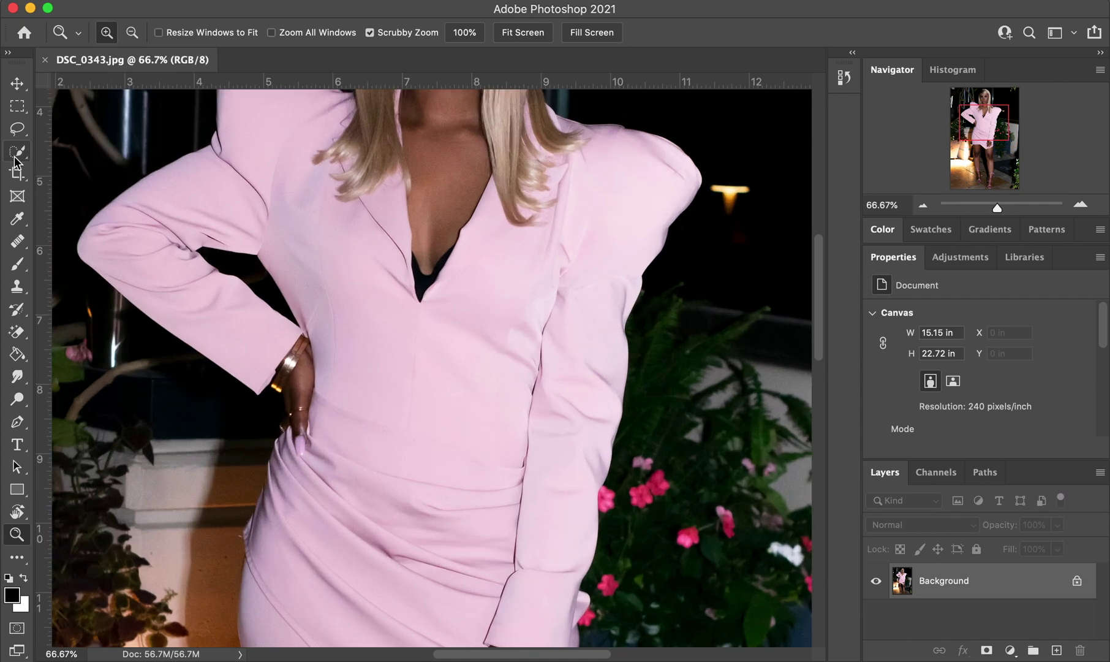
left_click(16, 153)
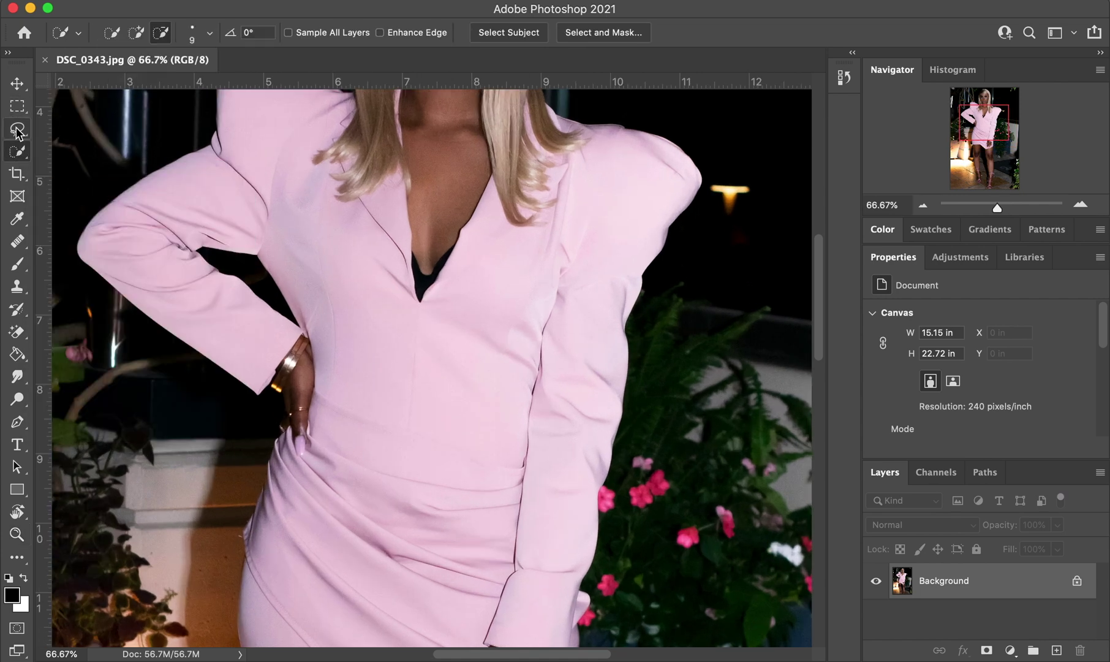
left_click(18, 130)
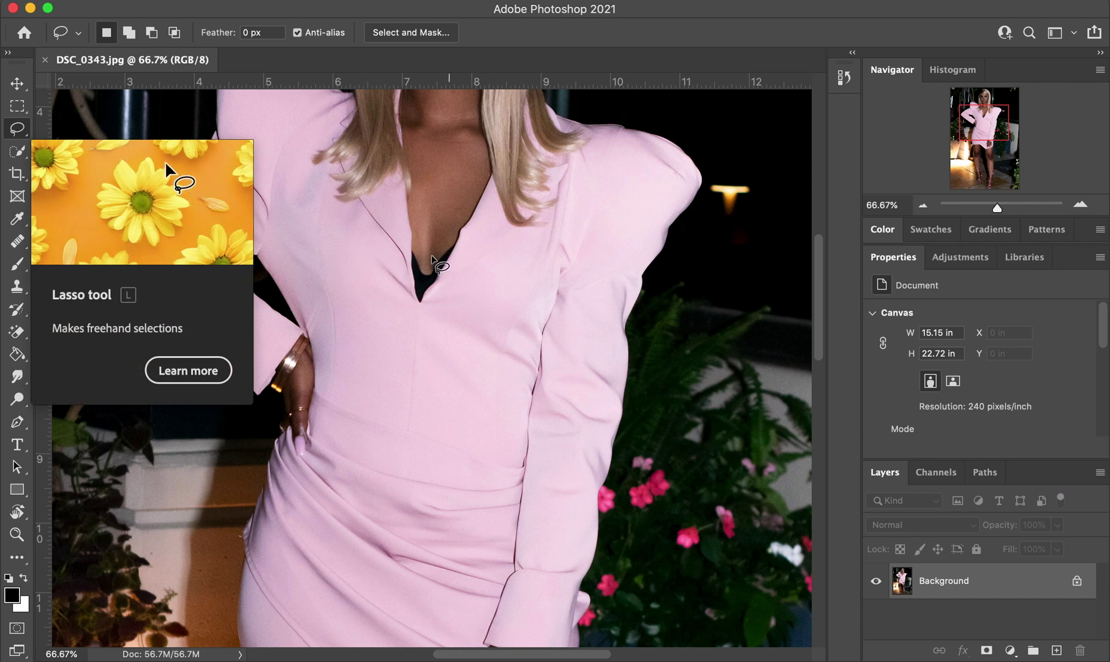
mouse_move(413, 252)
left_mouse_down()
mouse_move(432, 277)
mouse_move(453, 251)
left_mouse_up()
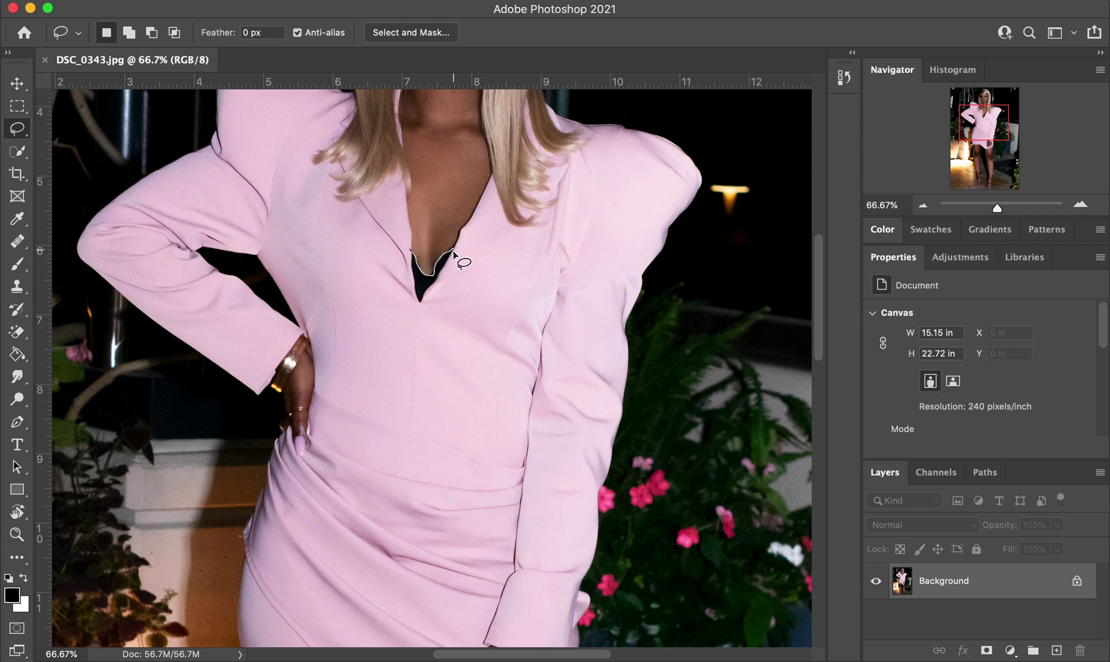
mouse_move(453, 252)
left_mouse_down()
mouse_move(421, 300)
mouse_move(417, 262)
left_mouse_up()
Clone pink fabric over the right side and tip of the selected black area with a 45 px Clone Stamp.
key("z")
left_click(434, 329)
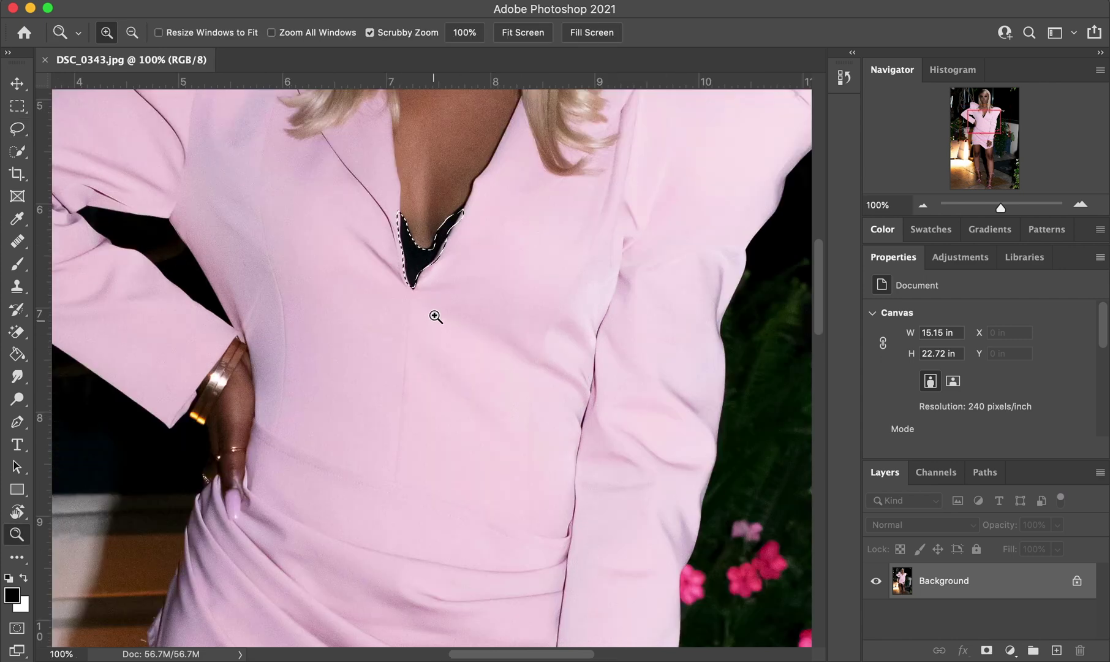
left_click(435, 316)
scroll(453, 300, "up", 1)
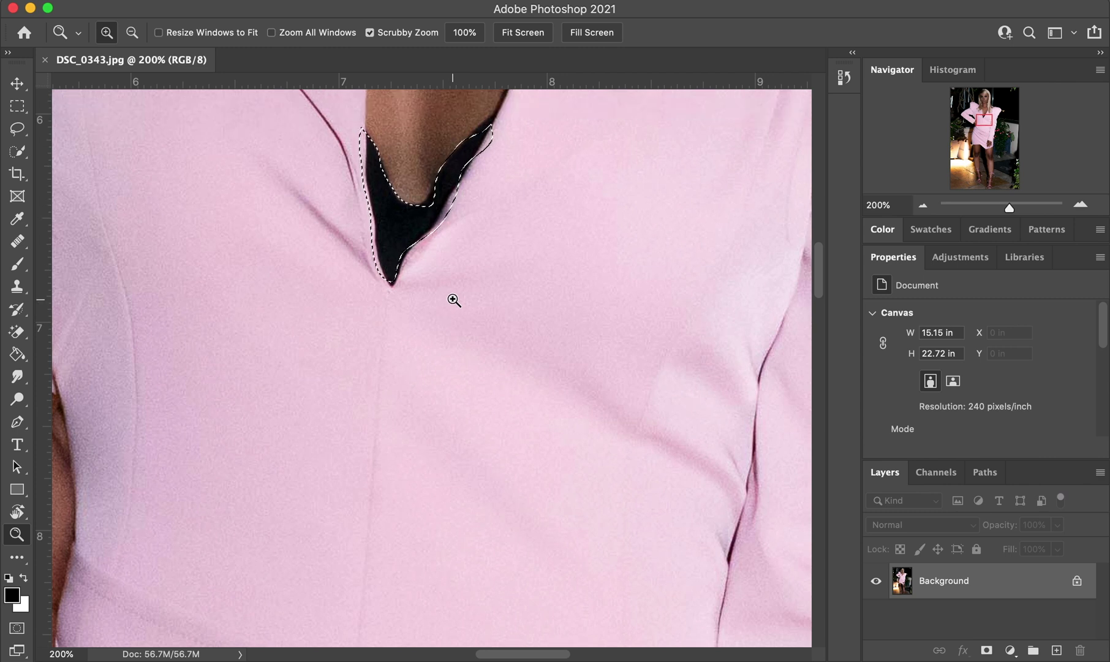
key("s")
key("bracketright")
key("bracketright")
key("bracketright")
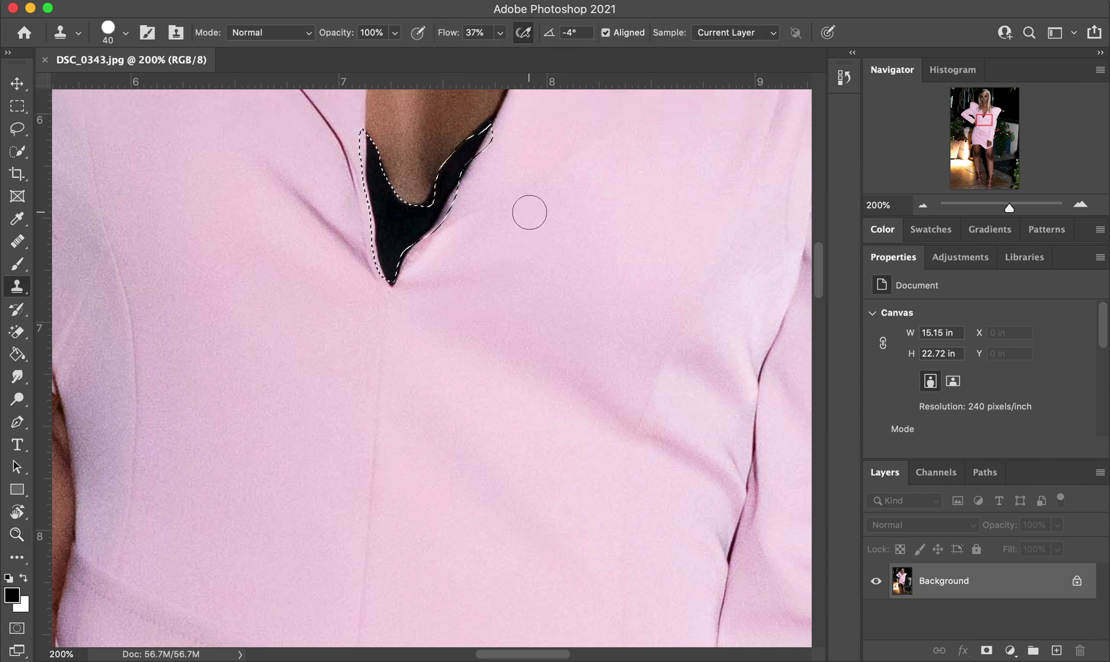
left_click(537, 193, "alt")
mouse_move(488, 142)
left_mouse_down()
mouse_move(456, 195)
mouse_move(464, 152)
mouse_move(490, 133)
mouse_move(389, 297)
mouse_move(386, 256)
left_mouse_up()
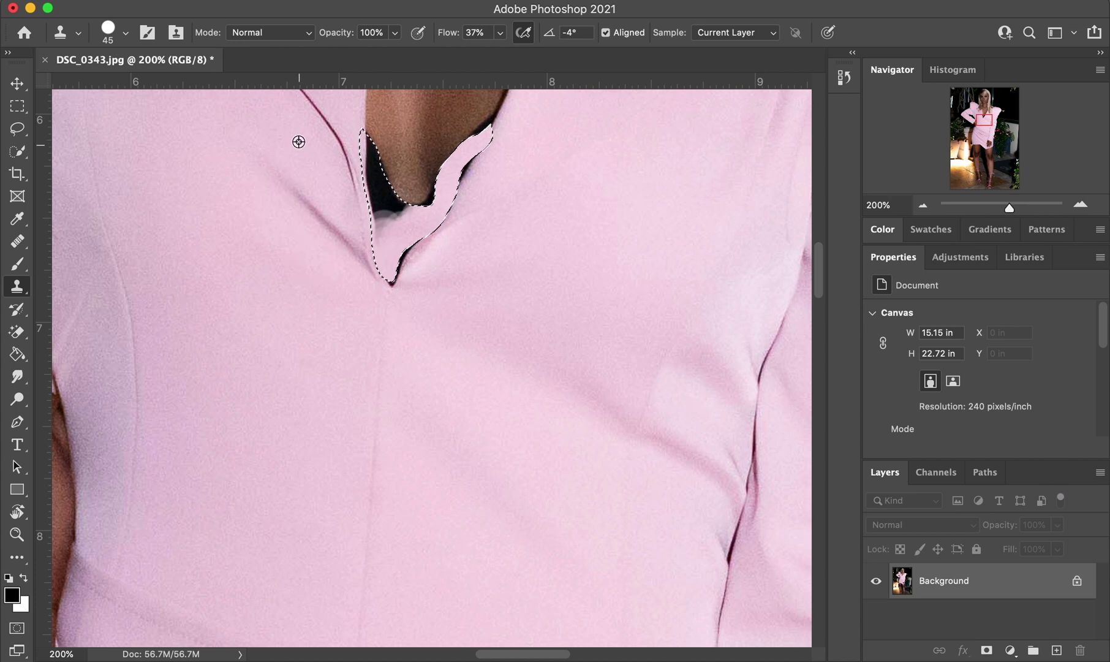
Clone pink fabric sampled left of the neckline over the remaining black in the selection's left side.
left_click(299, 141, "alt")
mouse_move(361, 141)
left_mouse_down()
mouse_move(384, 156)
mouse_move(372, 147)
mouse_move(377, 199)
mouse_move(361, 144)
mouse_move(391, 187)
mouse_move(375, 225)
mouse_move(382, 264)
left_mouse_up()
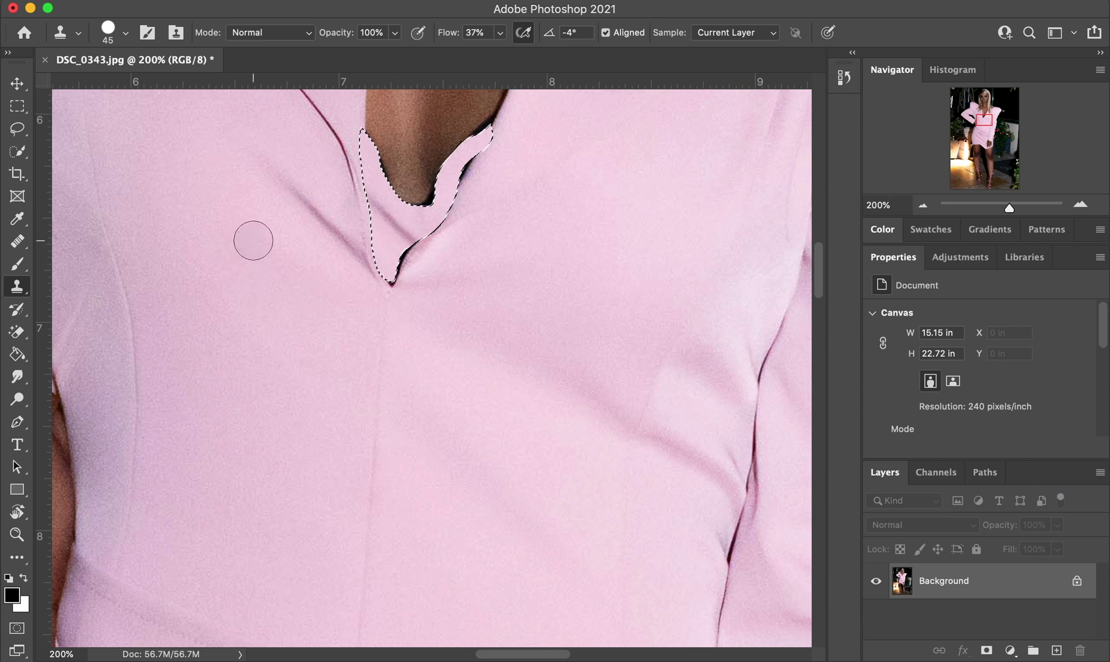
left_click(254, 240, "alt")
left_click_drag(363, 191, 399, 239)
left_click_drag(364, 198, 391, 312)
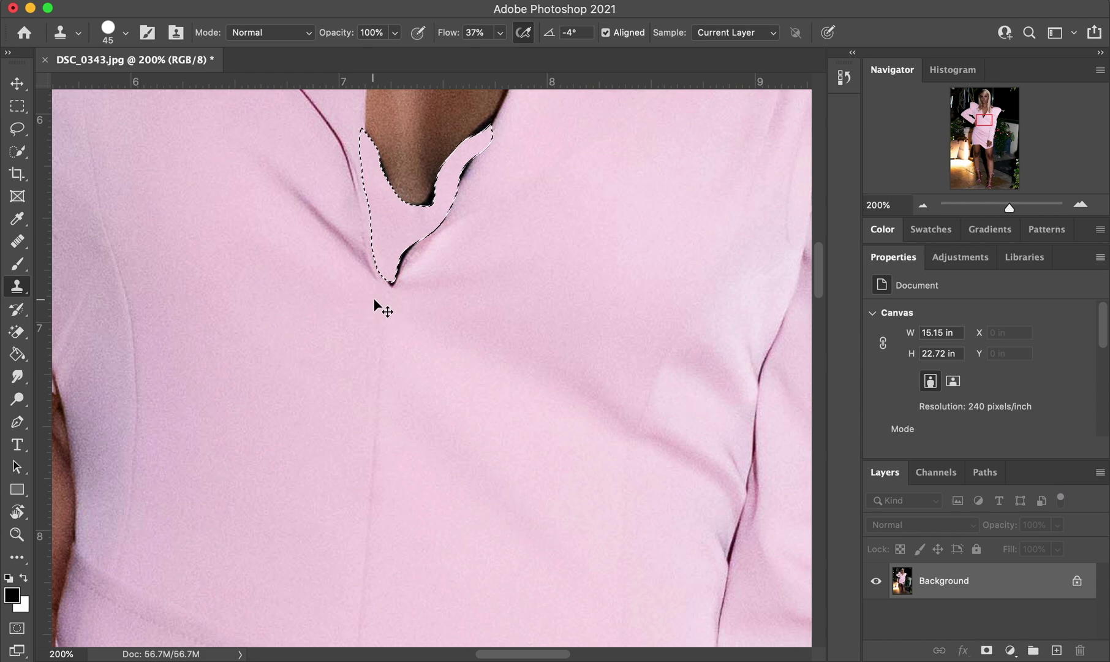
Deselect the area and clone out the dark fringes along the right of the V with a 9 px stamp brush.
key("super+d")
scroll(412, 304, "up", 4)
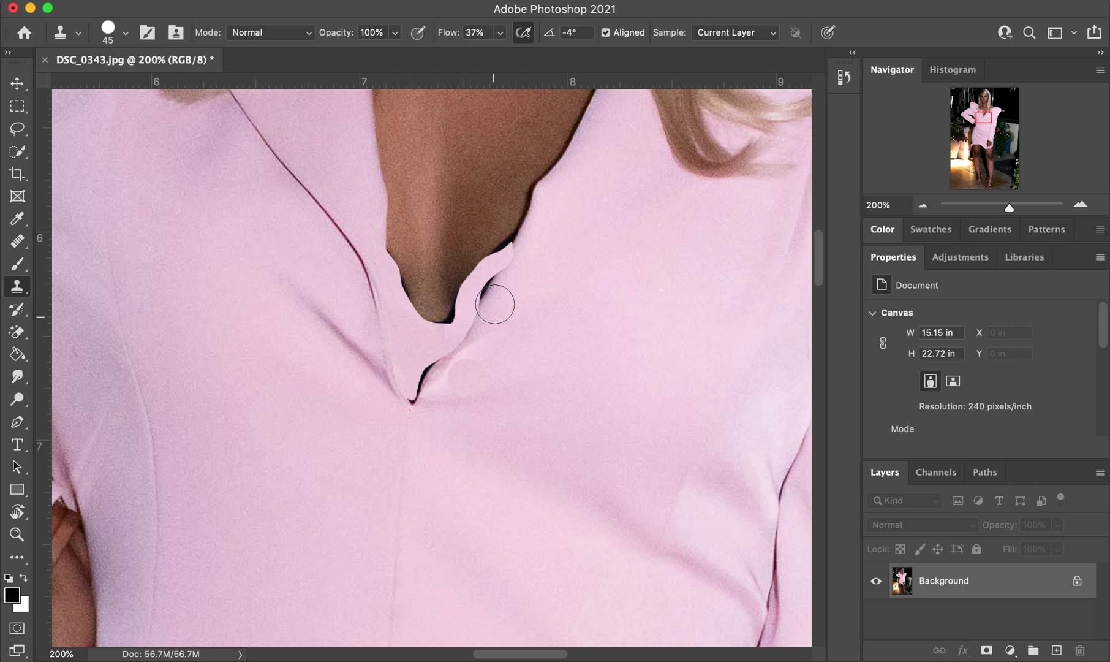
key("bracketleft")
key("bracketleft")
key("bracketleft")
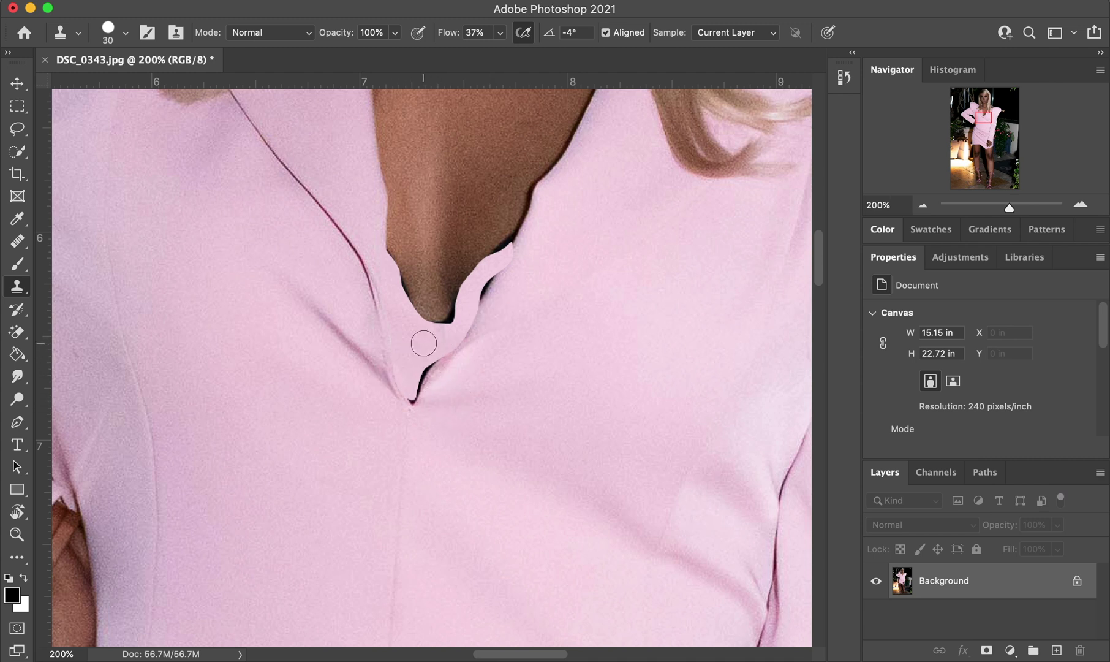
key("bracketleft")
key("bracketleft")
key("bracketleft")
mouse_move(453, 328)
left_mouse_down()
mouse_move(422, 374)
mouse_move(435, 358)
mouse_move(410, 403)
mouse_move(452, 347)
left_mouse_up()
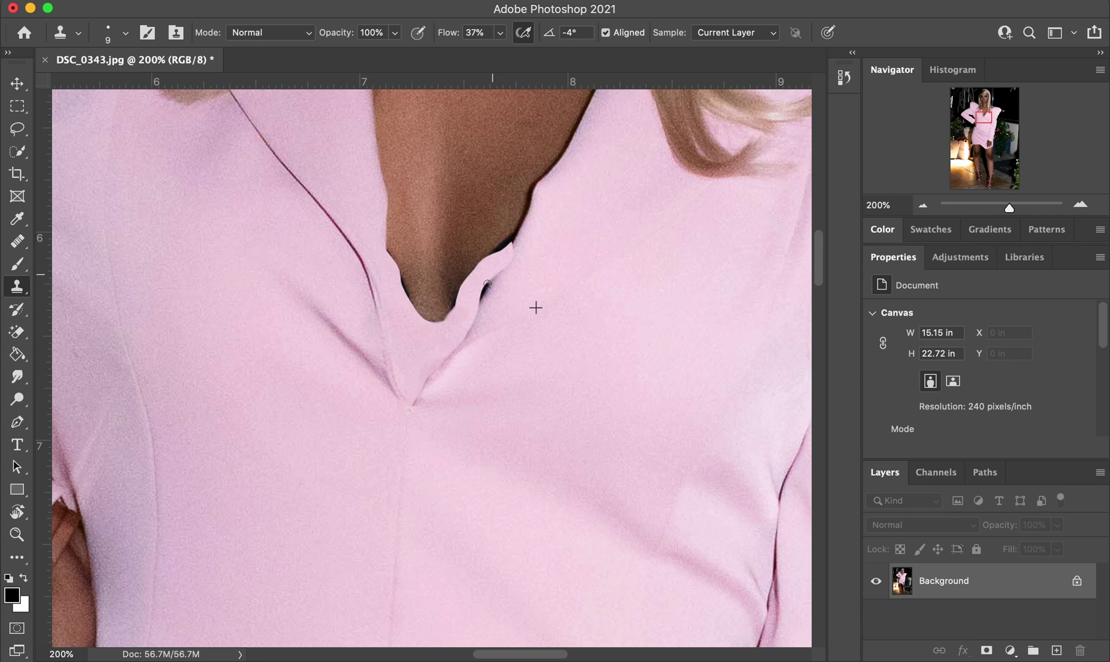
left_click_drag(487, 284, 473, 305)
Clone fabric over the neckline's left edge and the leftover crease on its right, using a 20 px stamp brush at 100% hardness.
key("bracketright")
key("bracketright")
left_click_drag(393, 281, 402, 307)
left_click(126, 34)
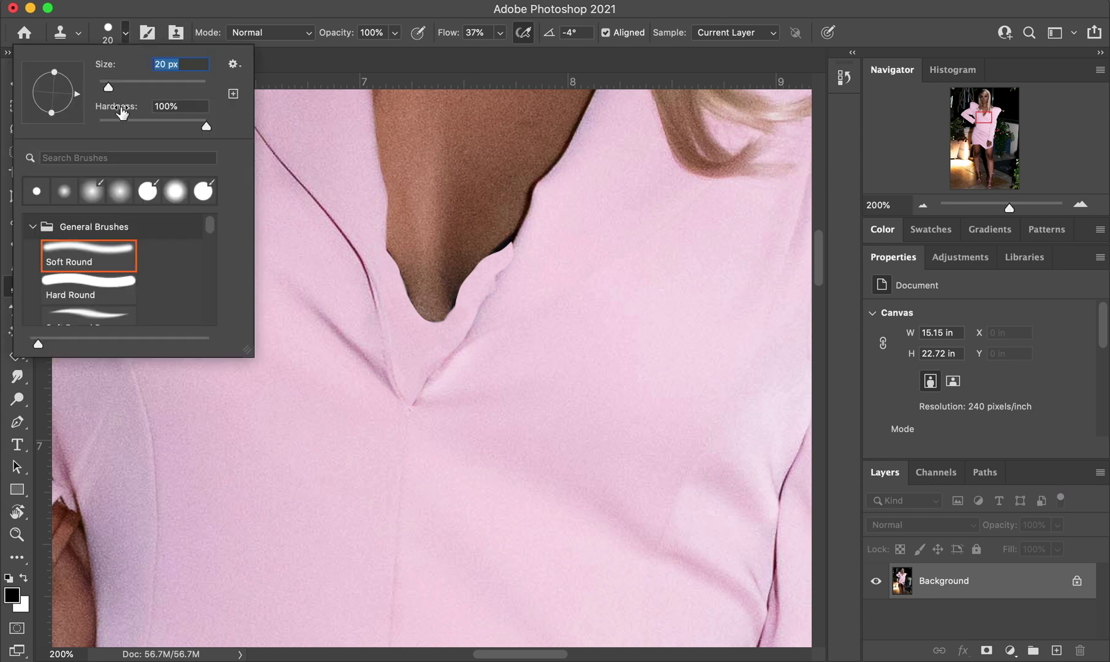
left_click_drag(202, 128, 342, 140)
left_click(540, 308, "alt")
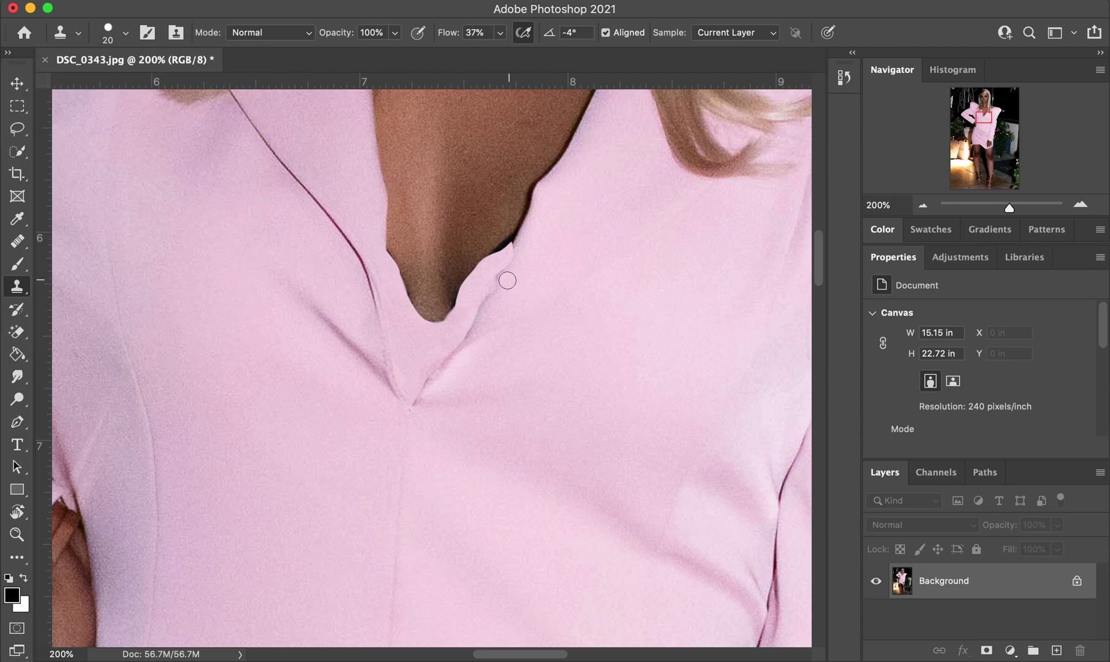
mouse_move(507, 280)
left_mouse_down()
mouse_move(494, 300)
mouse_move(518, 259)
mouse_move(417, 403)
left_mouse_up()
left_click(454, 230)
Review the whole retouched photo, then open it in the Liquify filter.
key("z")
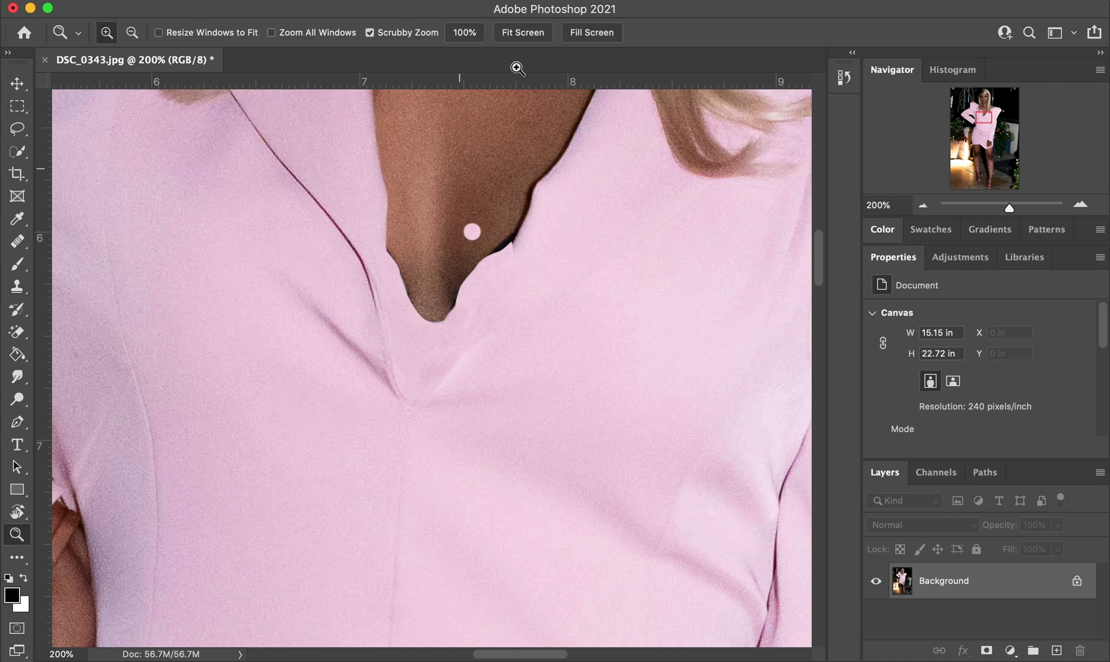
left_click(536, 35)
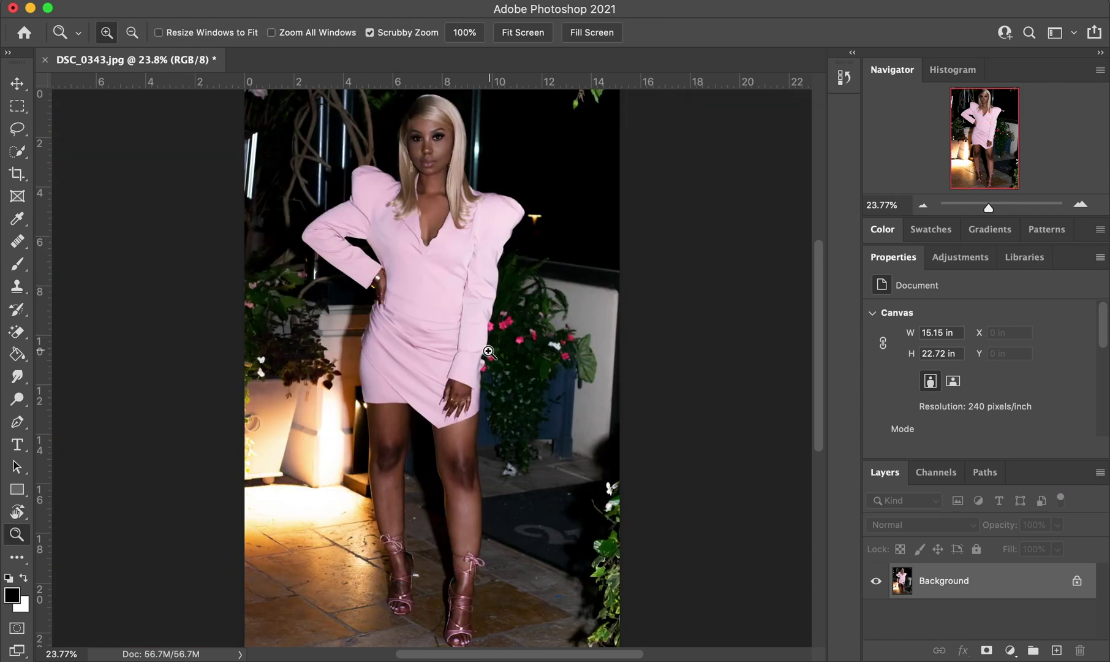
left_click(422, 209)
left_click(423, 209)
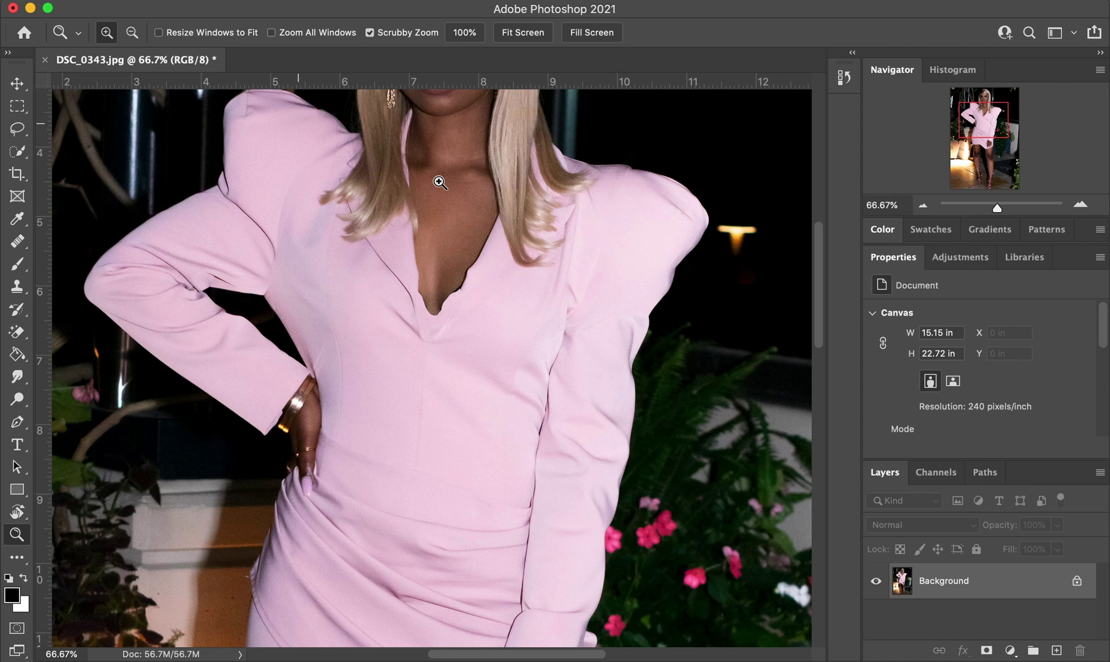
left_click(395, 2)
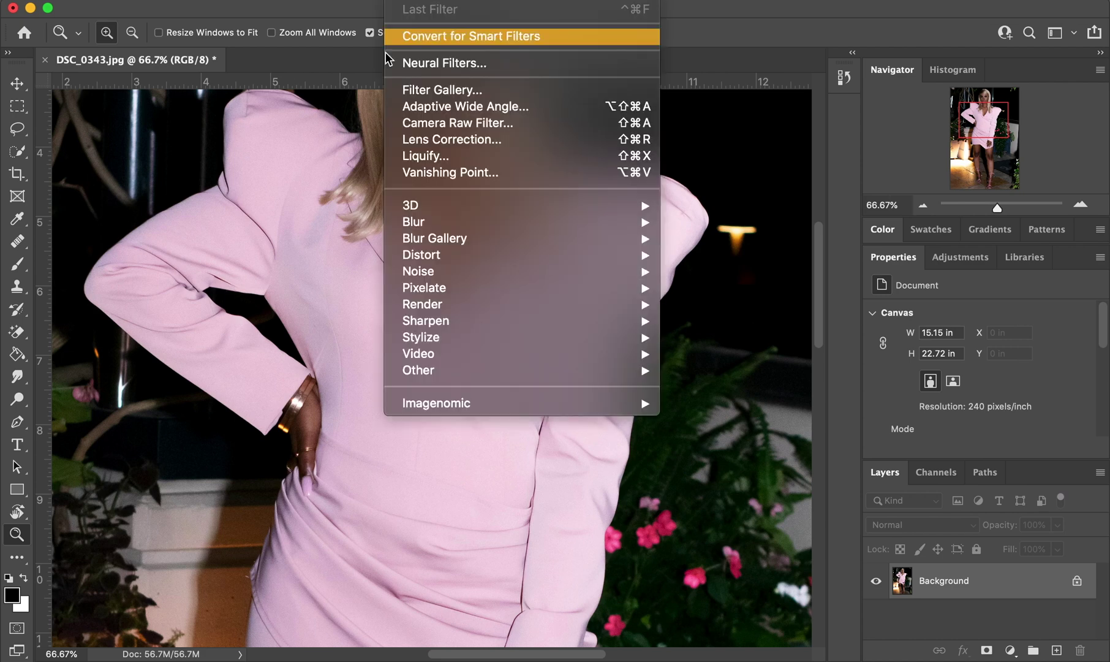
left_click(464, 161)
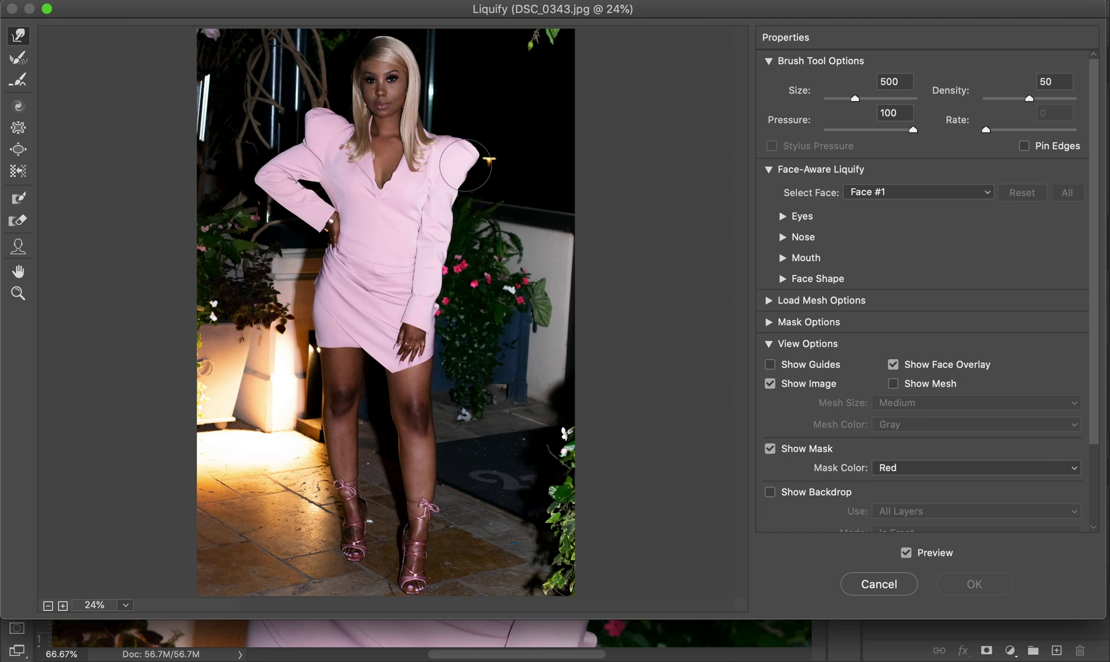
Straighten the wavy right edge of the neckline with the Forward Warp tool, reducing the brush size from 300 to 100.
key("z")
left_click(384, 183)
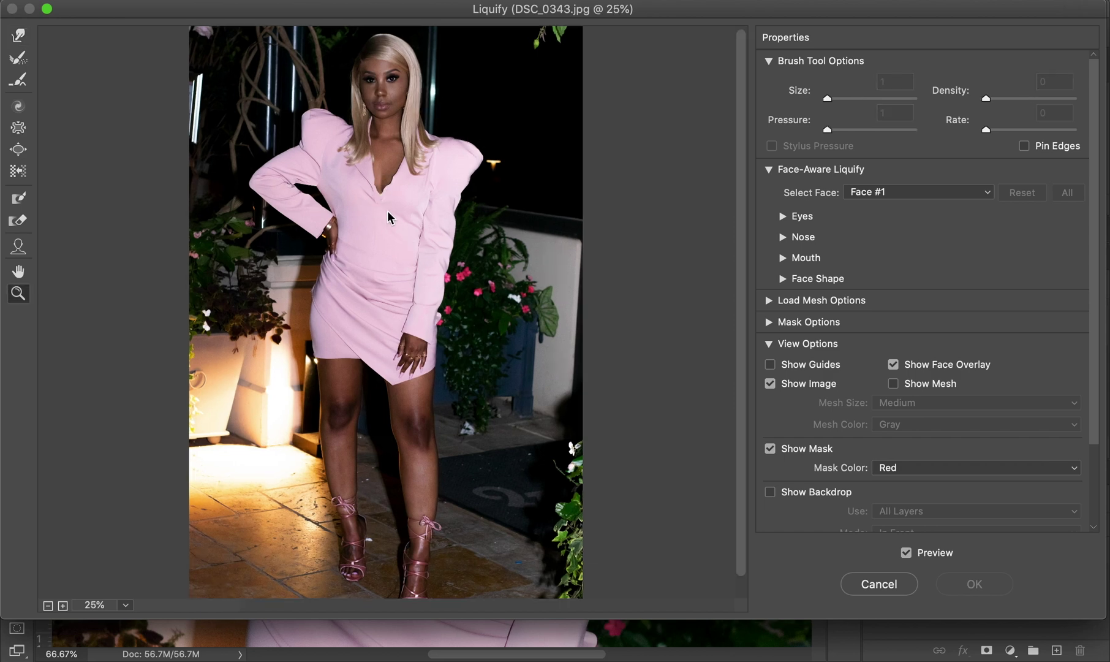
left_click(385, 204)
left_click(392, 256)
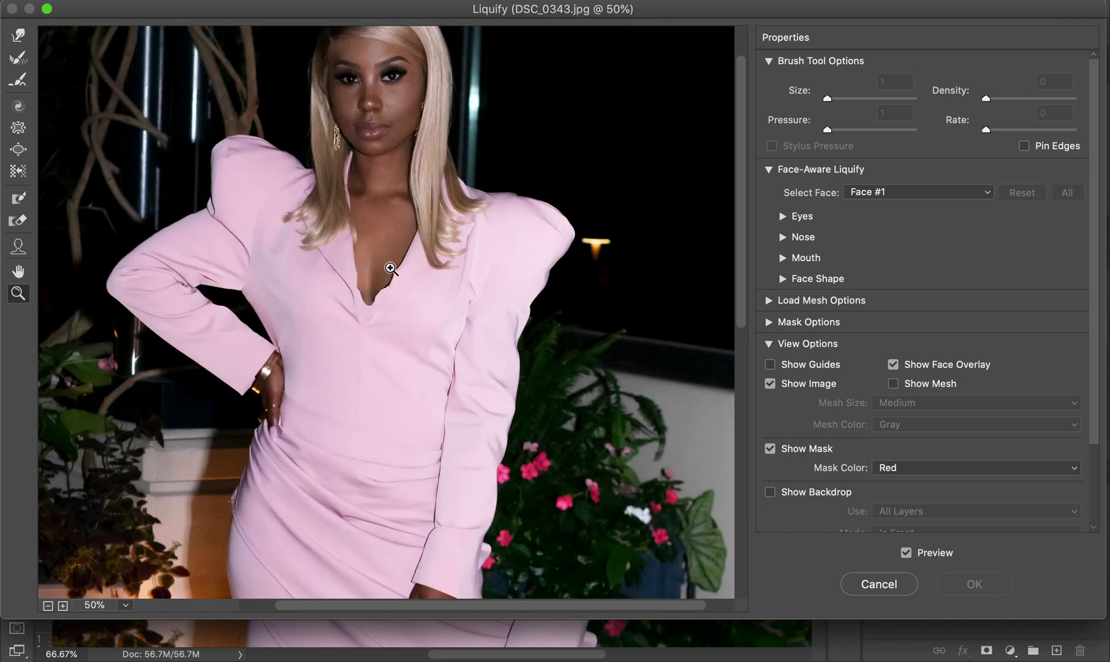
left_click(391, 286)
key("w")
key("bracketleft")
key("bracketleft")
key("bracketleft")
key("bracketleft")
key("bracketleft")
key("bracketleft")
key("bracketleft")
key("bracketleft")
key("bracketleft")
key("bracketleft")
key("bracketleft")
key("bracketleft")
key("bracketleft")
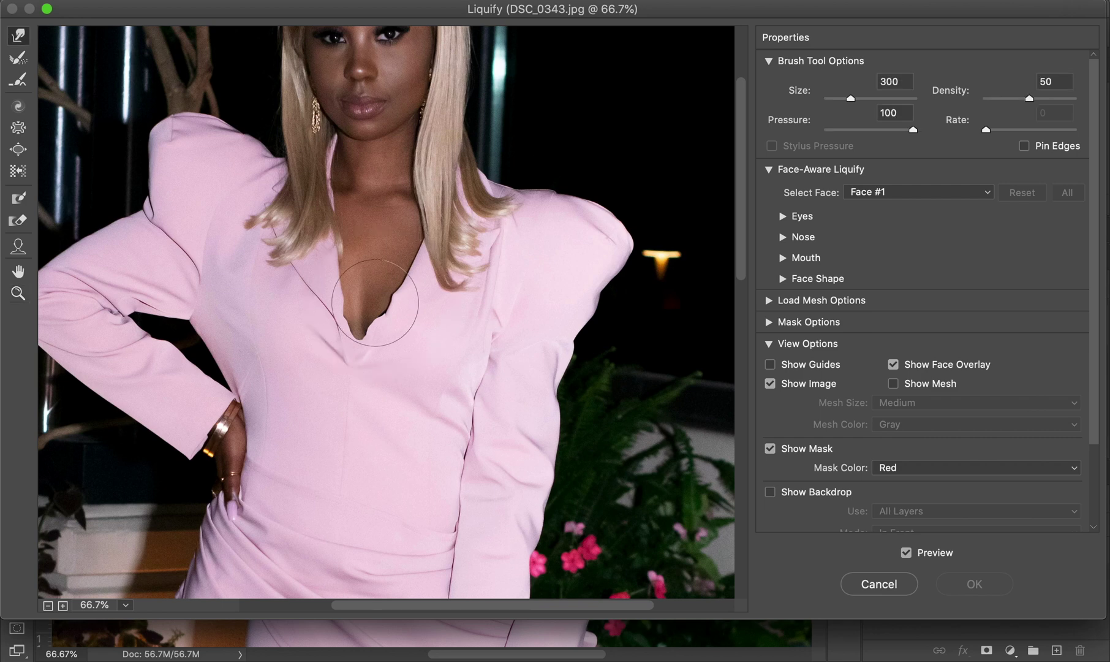
left_click_drag(368, 304, 360, 317)
key("bracketleft")
key("bracketleft")
key("bracketleft")
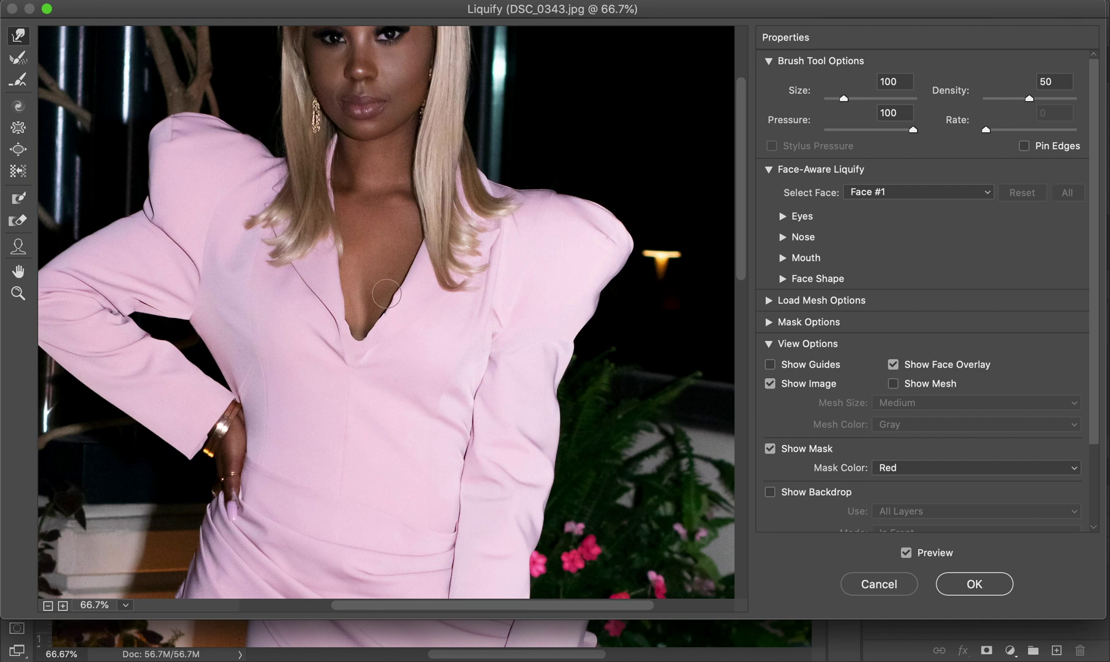
Push in the small notch on the neckline's right edge with a Forward Warp brush no larger than size 35.
key("bracketright")
key("bracketright")
key("bracketleft")
key("bracketleft")
key("bracketleft")
key("bracketleft")
key("z")
left_click(368, 333)
left_click(368, 334)
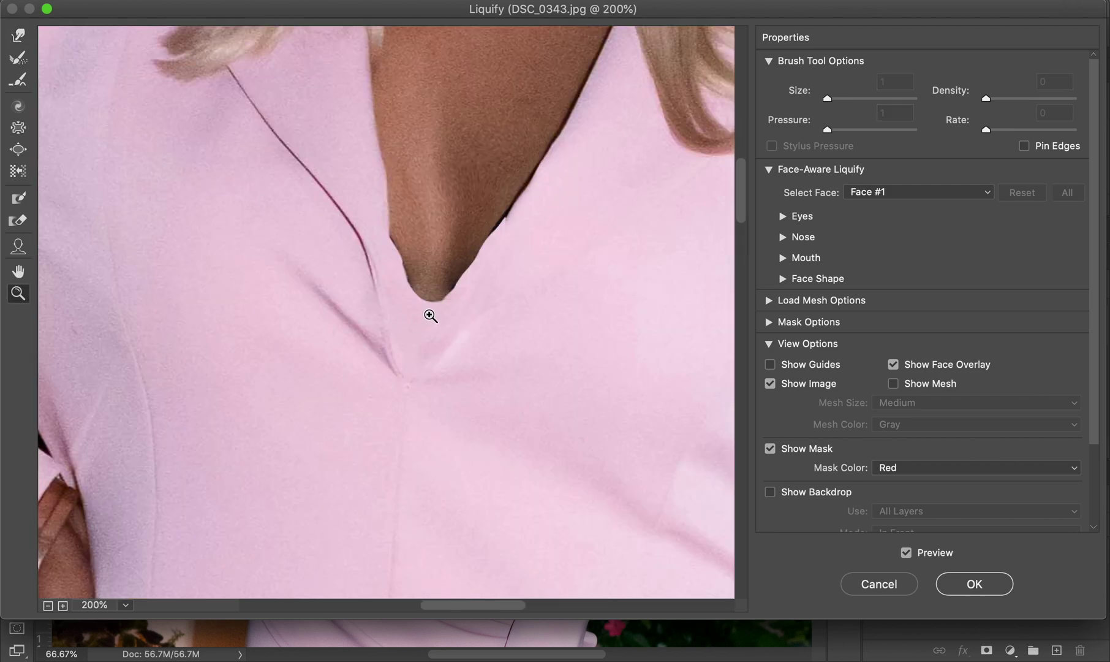
key("w")
key("bracketleft")
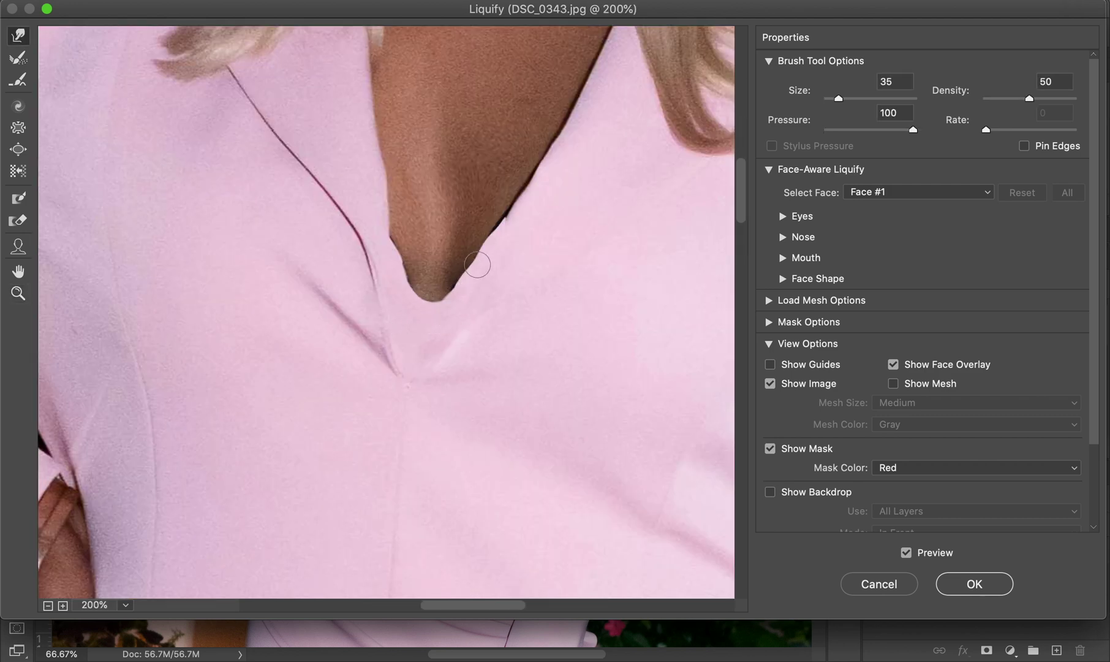
key("bracketleft")
left_click_drag(510, 221, 496, 235)
Adjust the Forward Warp brush up to size 60 while smoothing the right edge of the neckline.
key("bracketright")
key("bracketright")
key("bracketright")
key("bracketright")
key("bracketleft")
key("bracketleft")
key("bracketleft")
key("bracketleft")
key("bracketleft")
key("bracketright")
key("bracketright")
key("bracketright")
key("bracketright")
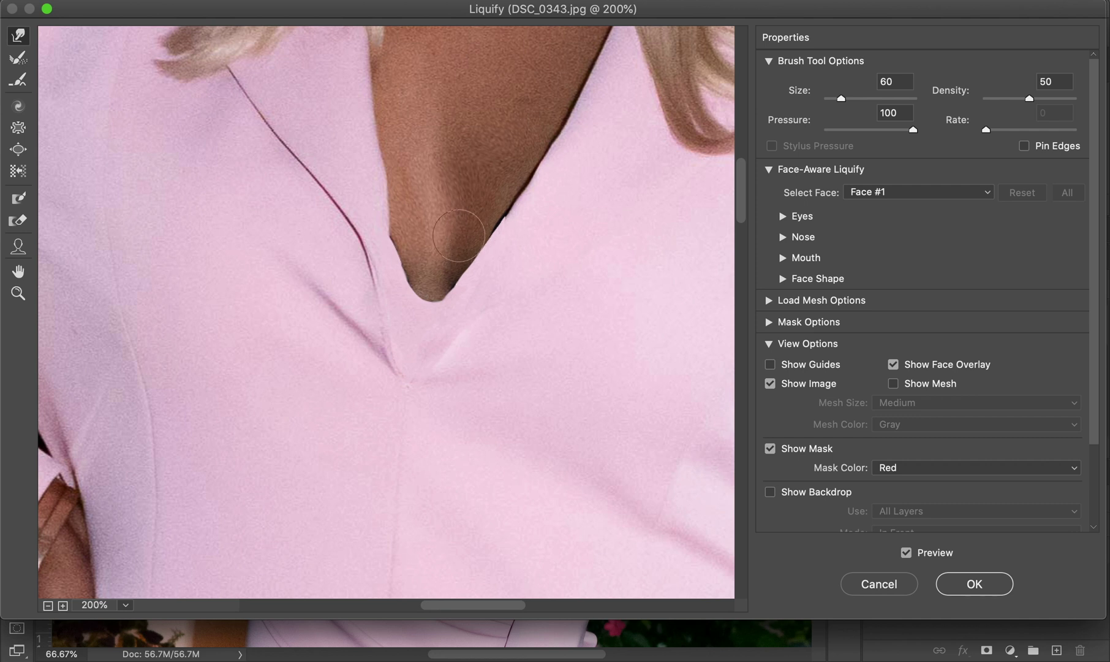
Smooth the remaining bumps around the base of the V-neckline with a size 45 Forward Warp brush.
key("bracketleft")
key("bracketleft")
key("bracketleft")
key("bracketleft")
key("bracketleft")
key("bracketleft")
key("bracketright")
key("bracketright")
key("bracketright")
key("bracketright")
key("bracketright")
left_click(48, 605)
left_click(48, 605)
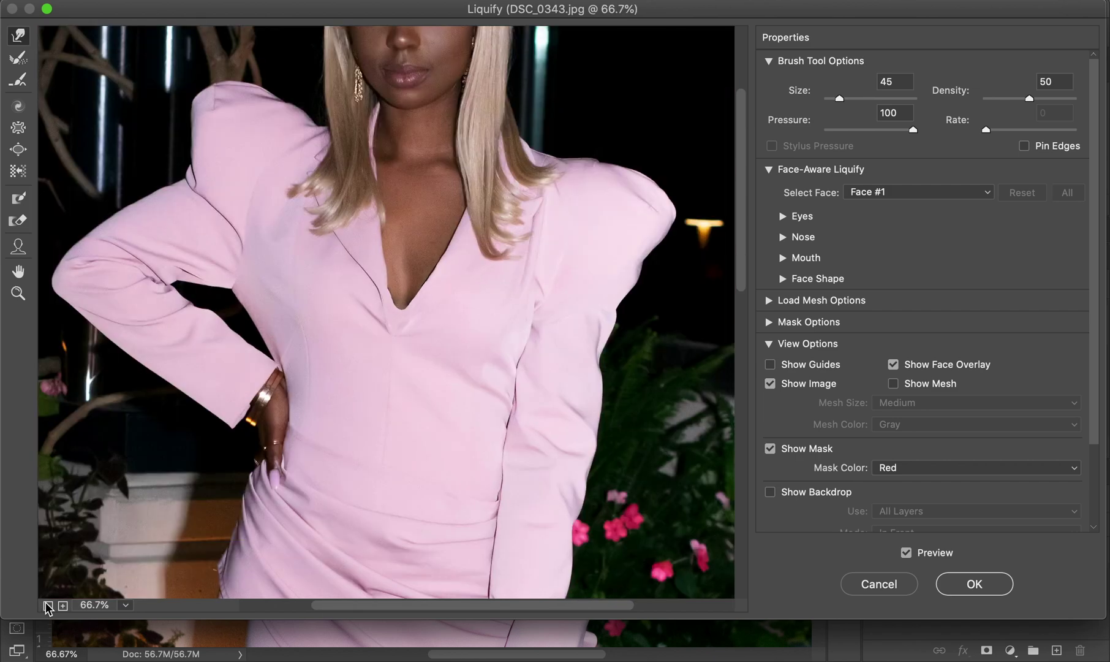
left_click(47, 605)
left_click(48, 605)
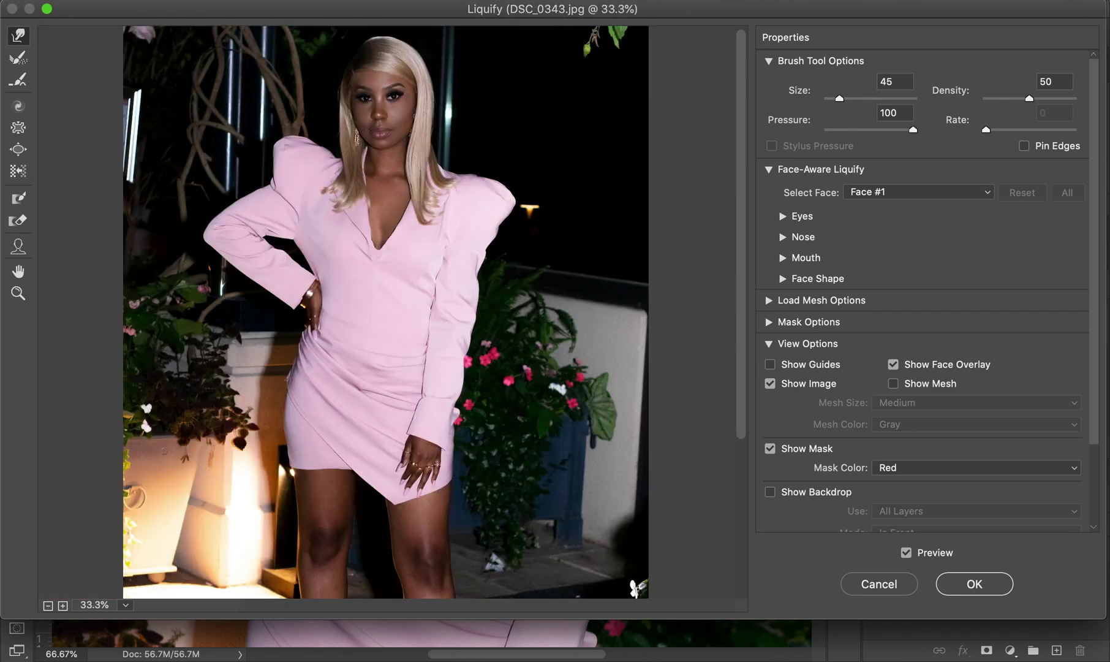
Adjust the Forward Warp brush up to size 500 and back to 125 over the base of the V-neckline.
left_click(389, 245)
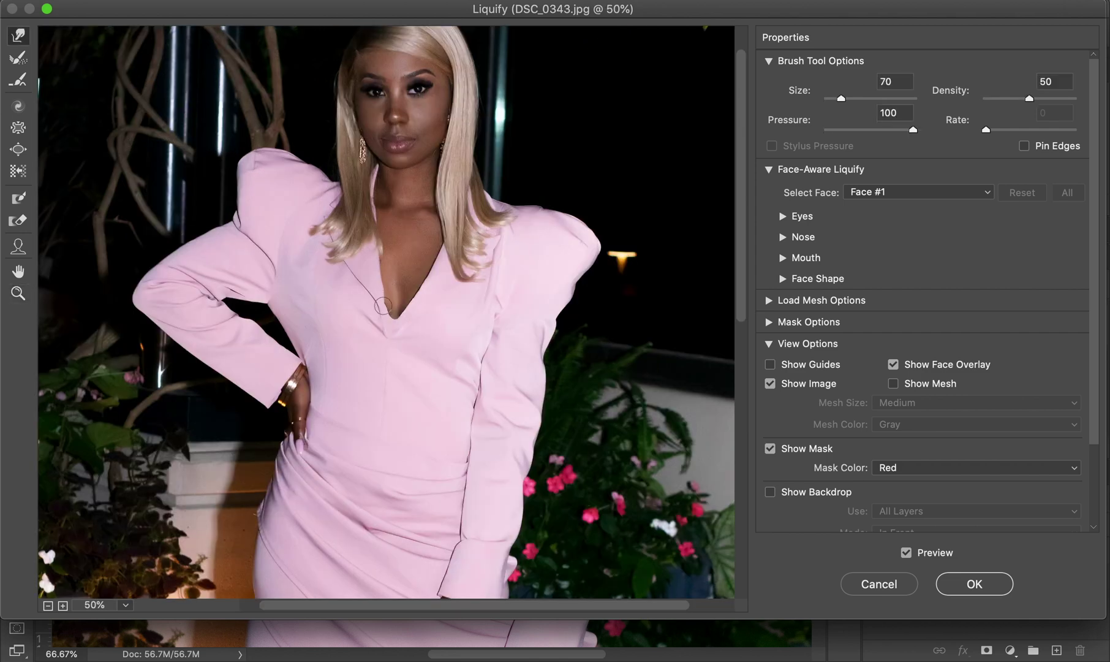
key("bracketright")
key("bracketright")
key("bracketright")
key("bracketright")
key("bracketright")
key("bracketright")
key("bracketleft")
key("bracketleft")
key("bracketleft")
key("bracketleft")
key("bracketleft")
key("bracketleft")
key("bracketright")
key("bracketright")
key("bracketright")
key("bracketright")
key("bracketright")
key("bracketright")
key("bracketright")
key("bracketright")
key("bracketright")
key("bracketright")
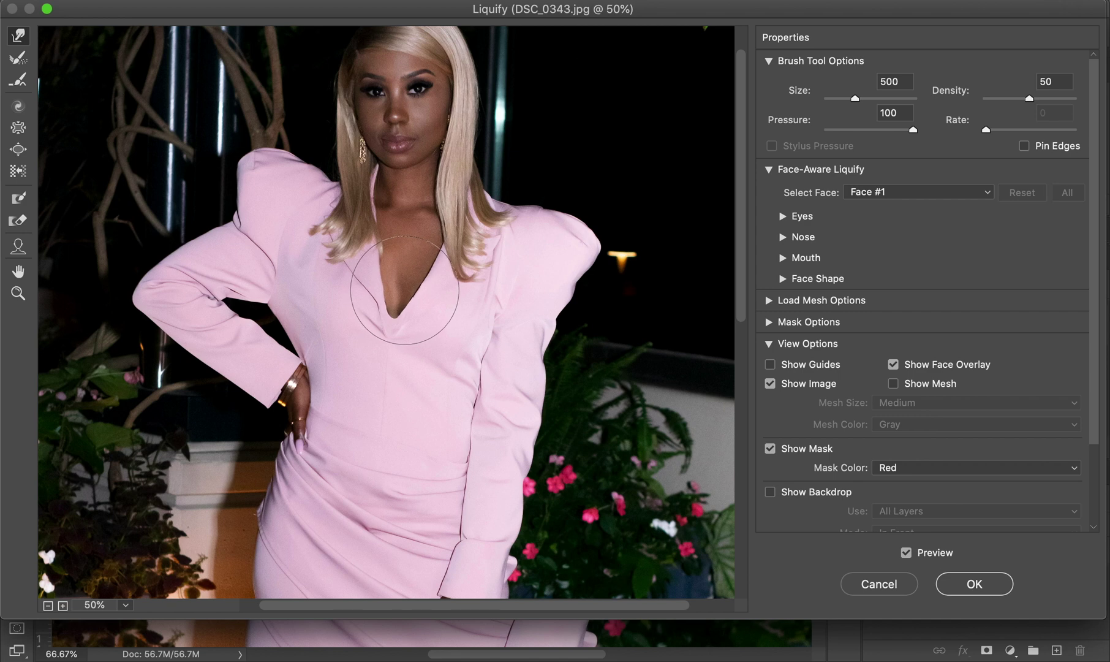
key("bracketleft")
key("bracketleft")
key("bracketleft")
key("bracketleft")
key("bracketleft")
key("bracketleft")
key("bracketleft")
key("bracketleft")
key("bracketleft")
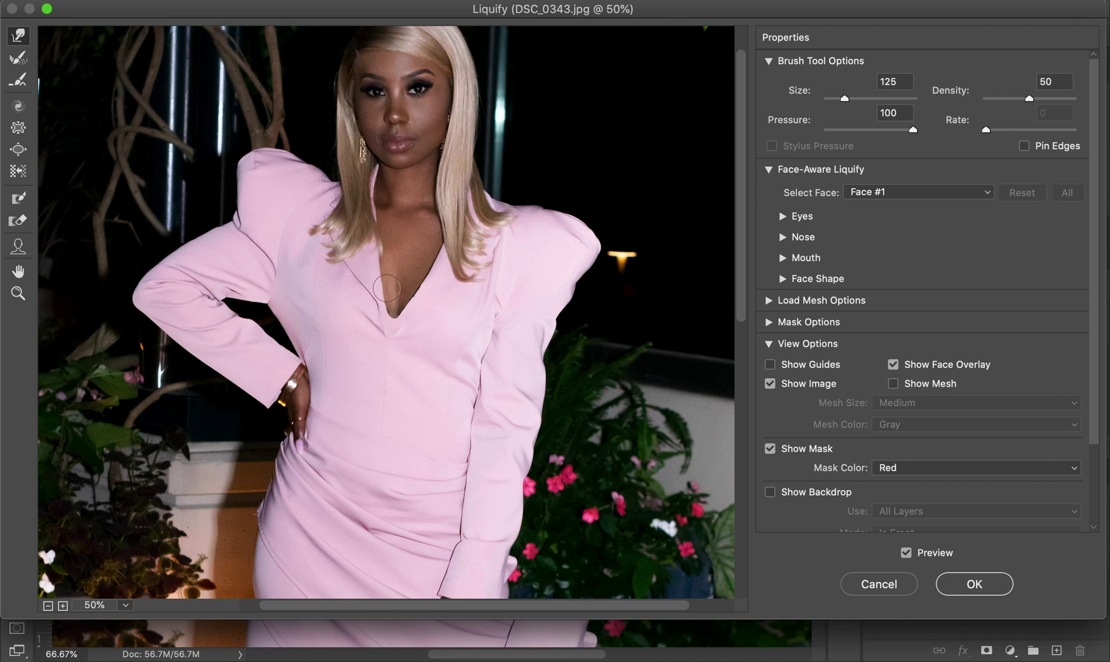
Compare the neckline before and after the Liquify warping by toggling the preview.
key("p")
key("p")
key("p")
key("p")
key("p")
key("p")
key("p")
key("p")
Reduce the Forward Warp brush to size 70 and below for the neckline's right edge and base, and apply the Liquify changes.
left_click(414, 301, "super")
left_click(414, 302, "super")
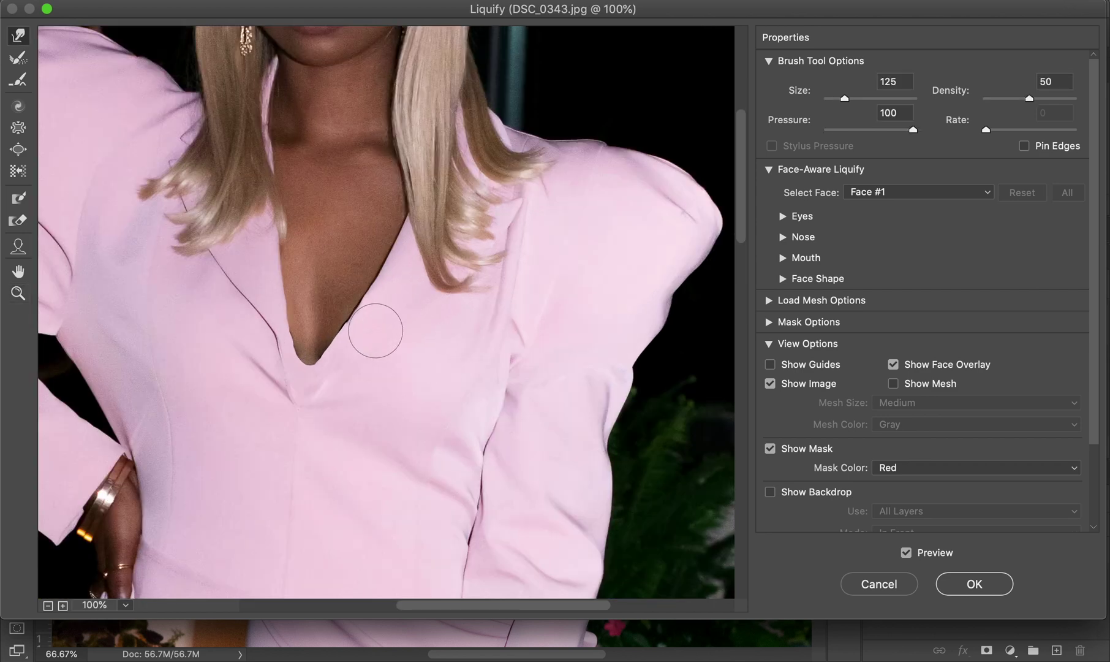
left_click(342, 343, "super")
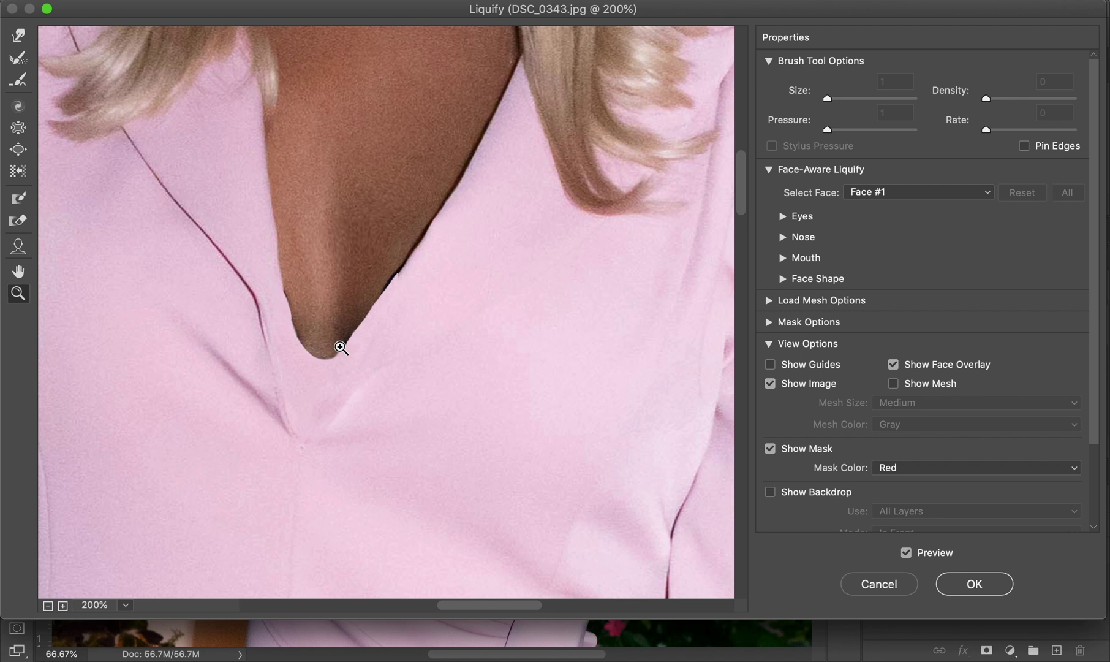
key("bracketleft")
key("bracketleft")
key("bracketleft")
key("bracketleft")
key("bracketleft")
key("bracketleft")
key("bracketleft")
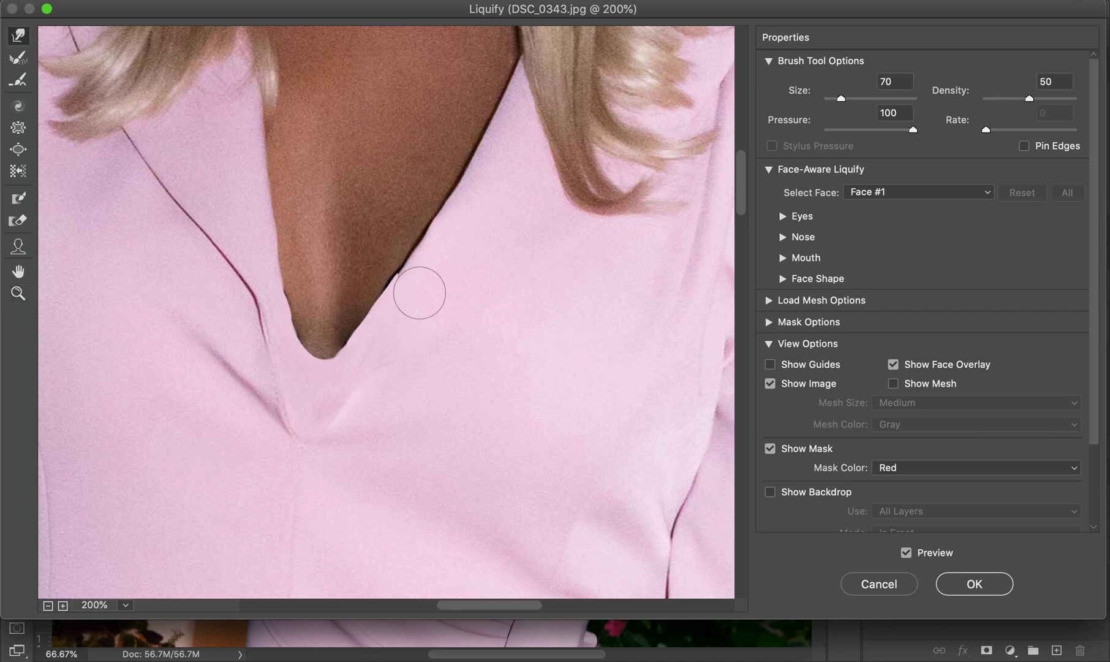
key("bracketleft")
left_click(964, 585)
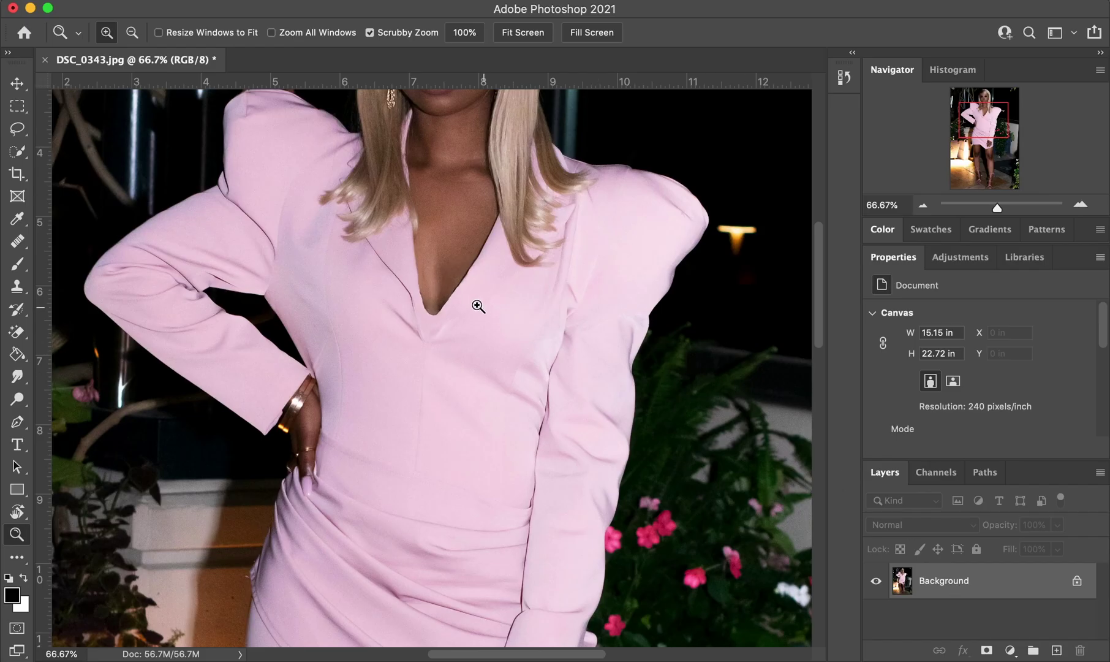
Clone pink fabric over the small dark notch on the neckline's right edge with a Clone Stamp brush of size 15 or smaller.
left_click(468, 304)
left_click(465, 302)
key("s")
key("bracketleft")
key("bracketleft")
key("bracketleft")
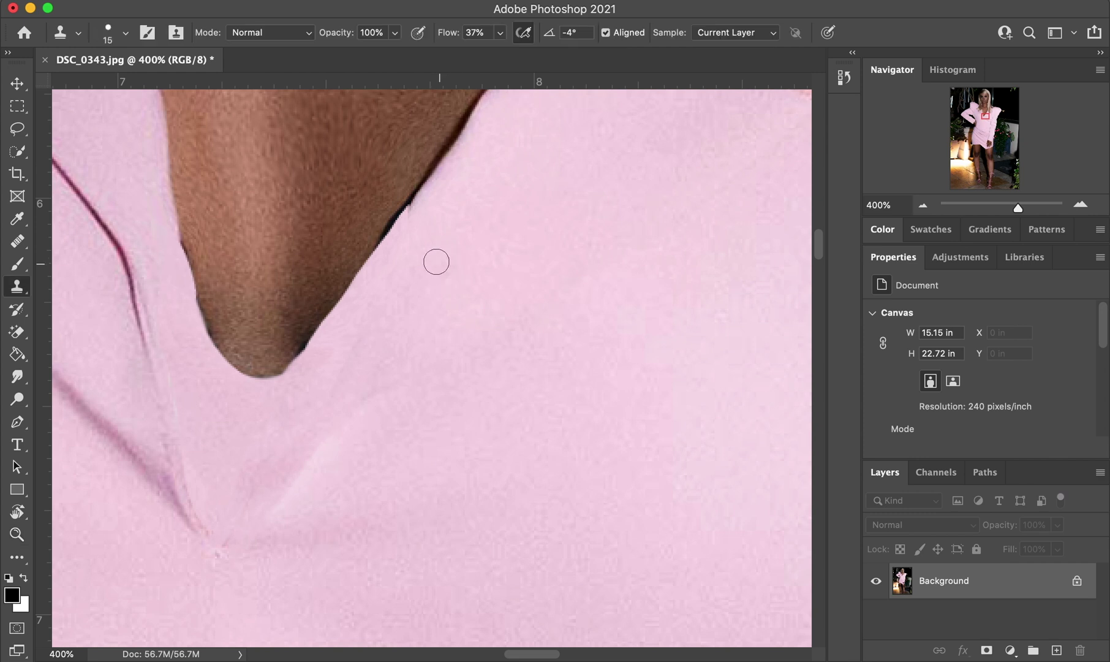
left_click(429, 217, "alt")
left_click_drag(419, 198, 413, 213)
Clean up the neckline's lower left edge and rounded base with Clone Stamp strokes, using a size 8 brush at the base.
mouse_move(190, 300)
left_mouse_down()
mouse_move(205, 348)
mouse_move(196, 326)
left_mouse_up()
left_click(273, 389, "alt")
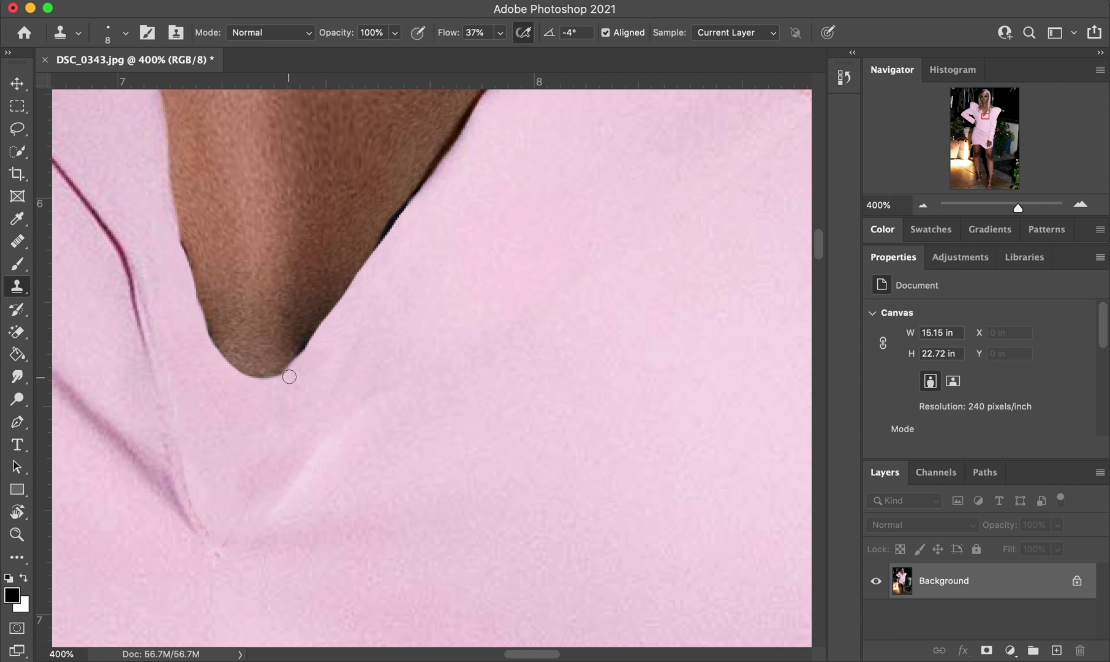
left_click_drag(288, 375, 275, 385)
left_click_drag(315, 344, 294, 372)
key("z")
left_click(503, 37)
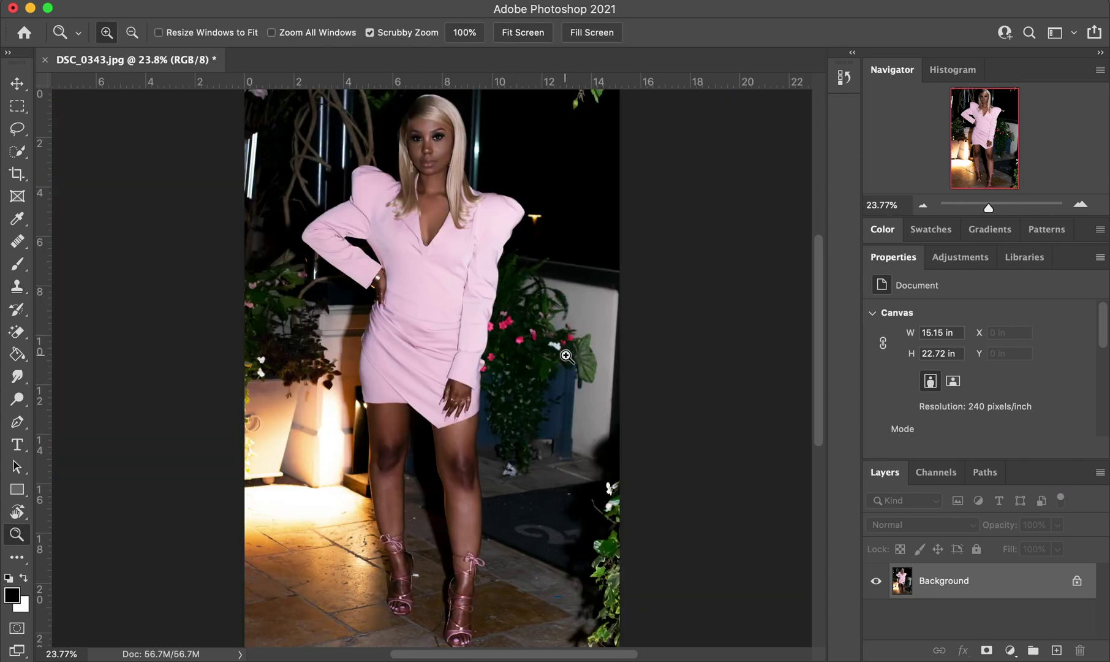
Clone fabric over the dark line along the lower part of the neckline's right edge with the size 8 Clone Stamp.
left_click(449, 242)
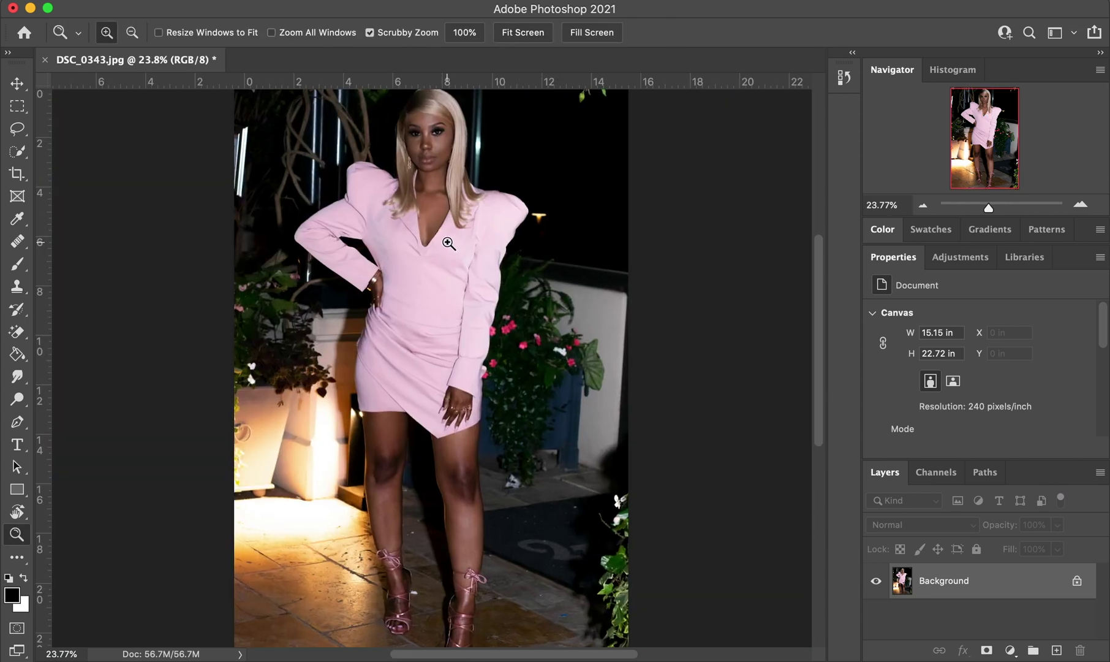
left_click(449, 242)
left_click(449, 243)
left_click(449, 242)
left_click(449, 242)
left_click(449, 243)
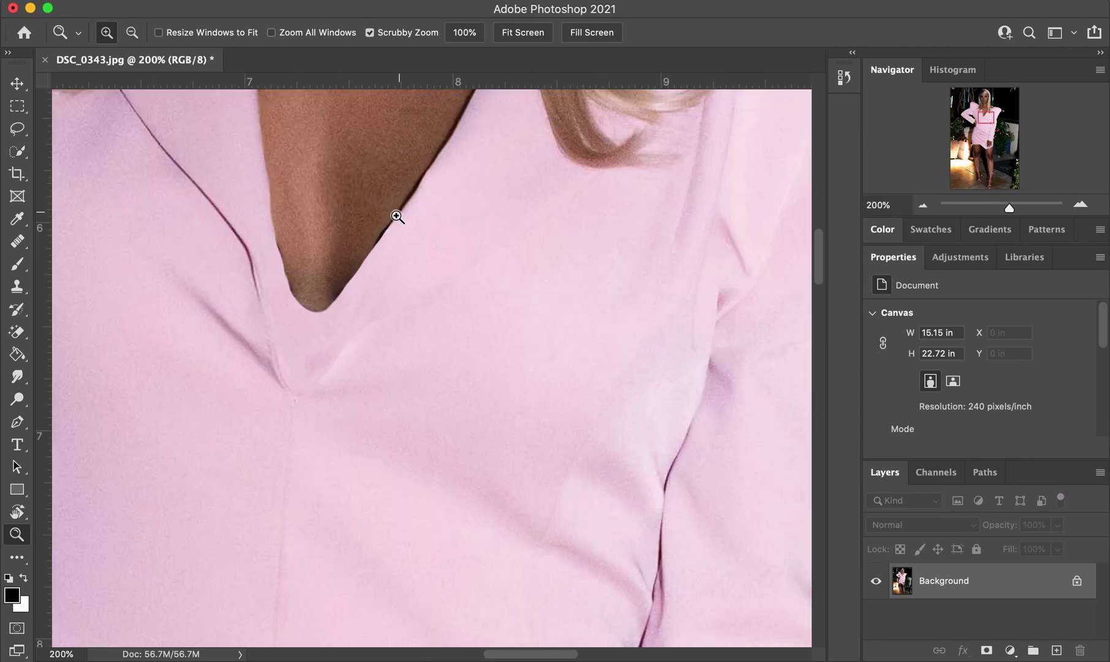
scroll(404, 175, "up", 5)
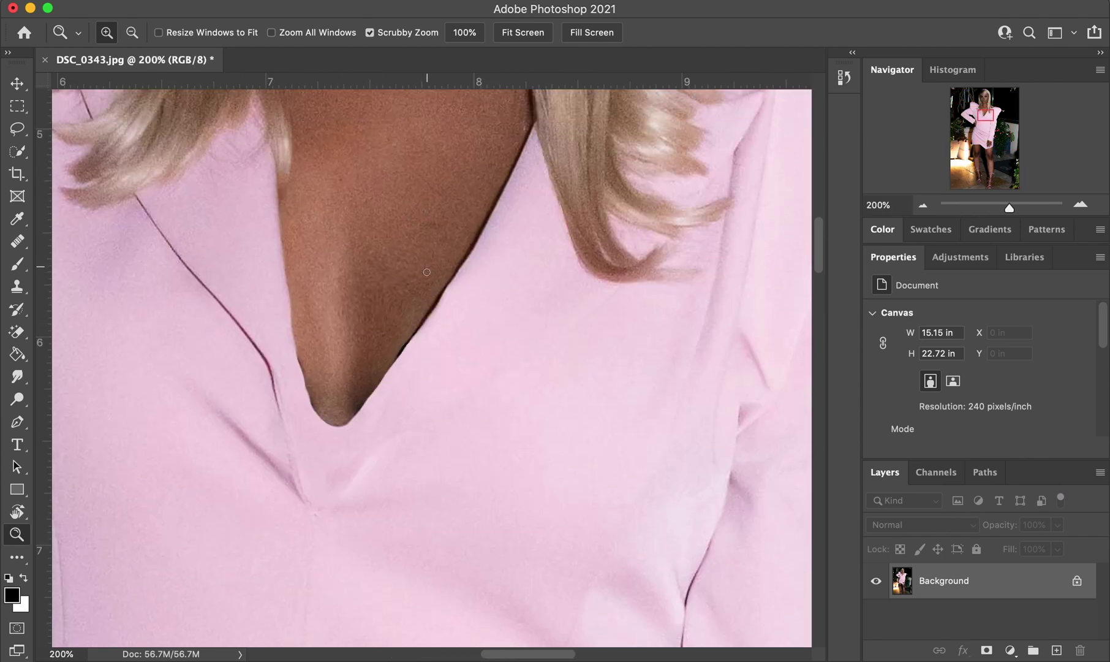
key("s")
left_click_drag(443, 279, 394, 350)
key("z")
left_click(521, 36)
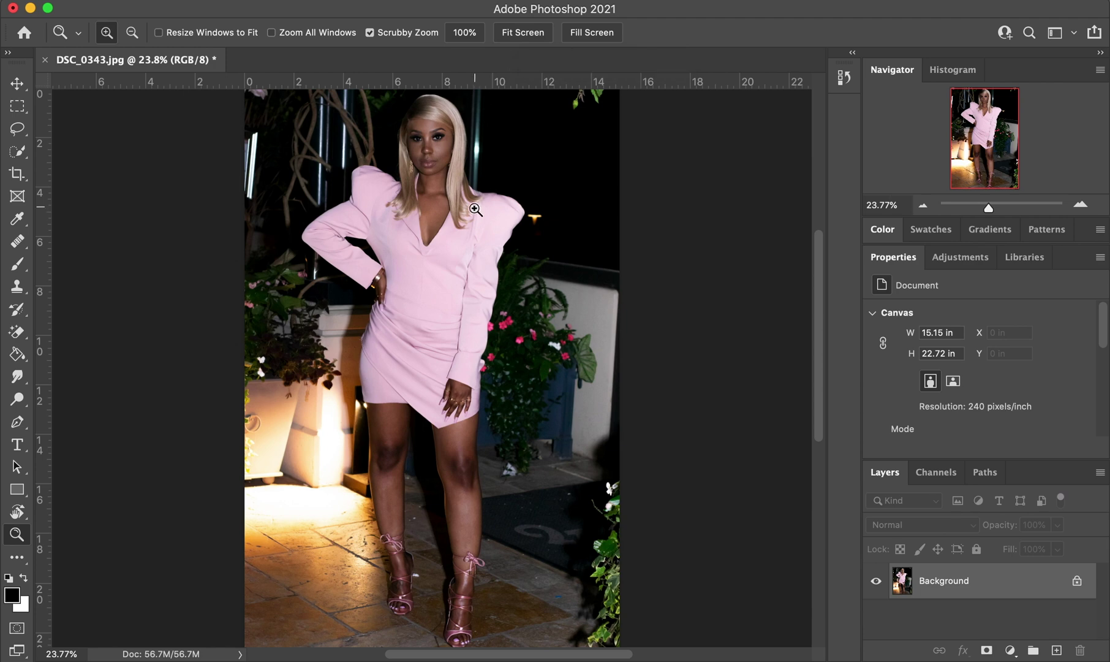
Clone pink fabric over the remaining dark outline on the neckline's right edge, undoing the first stroke and repainting from higher up.
left_click(437, 221)
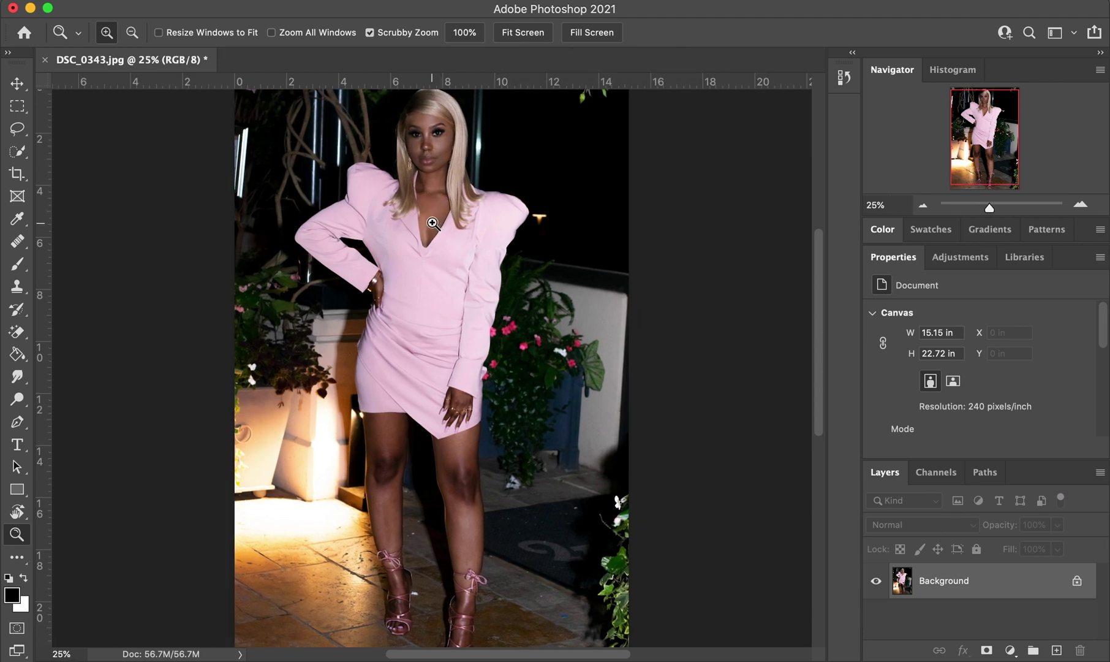
left_click(437, 221)
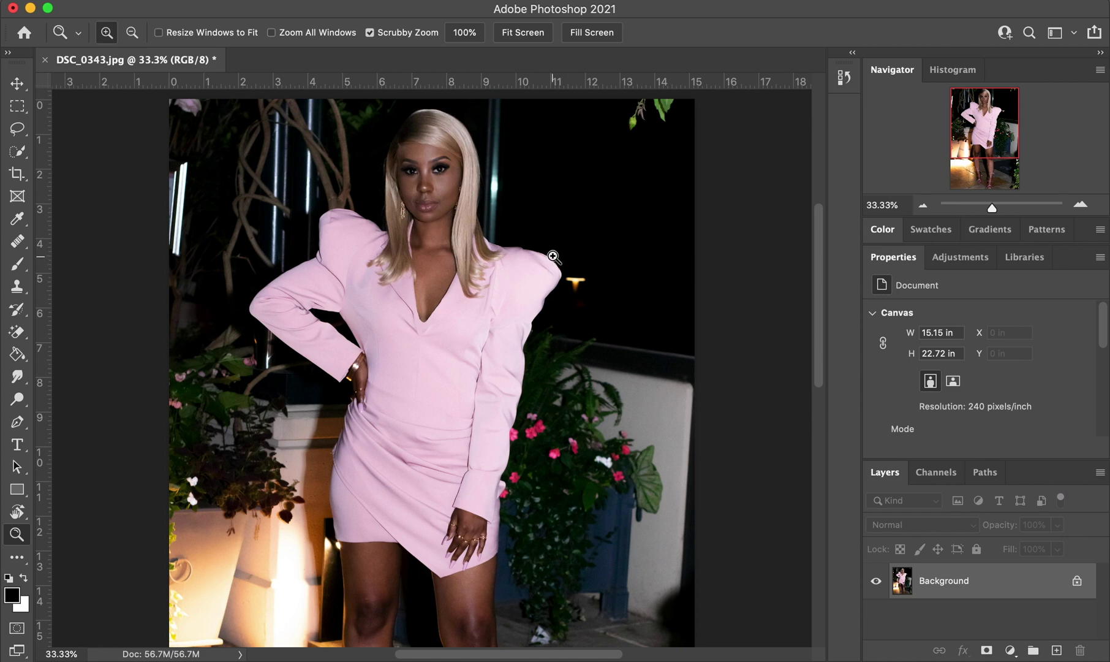
left_click(435, 325)
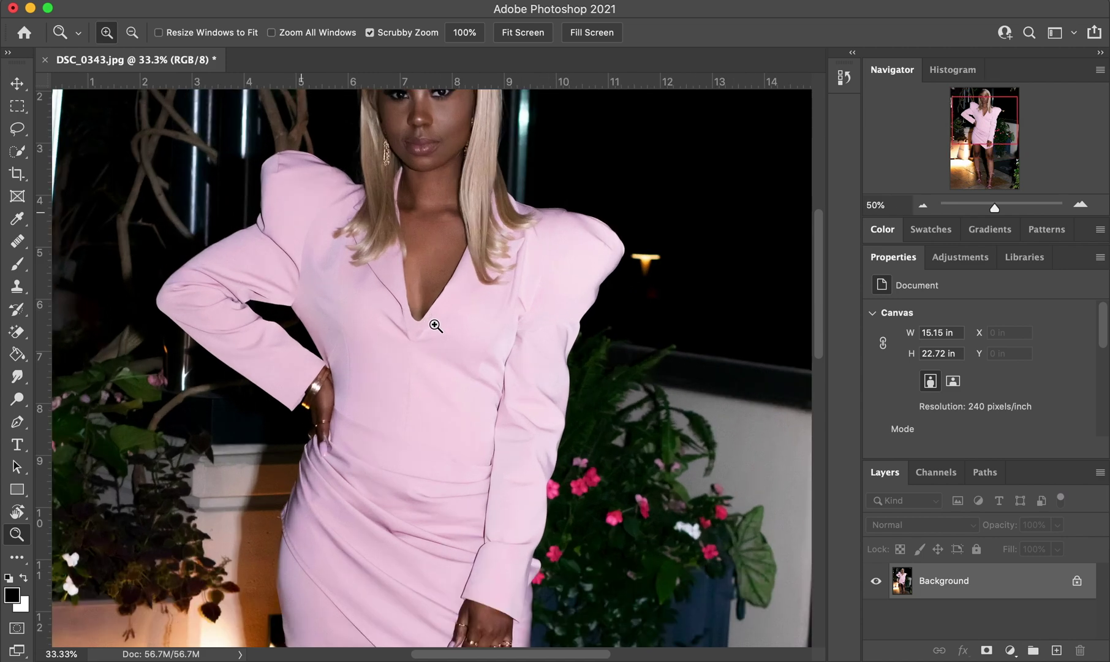
left_click(435, 325)
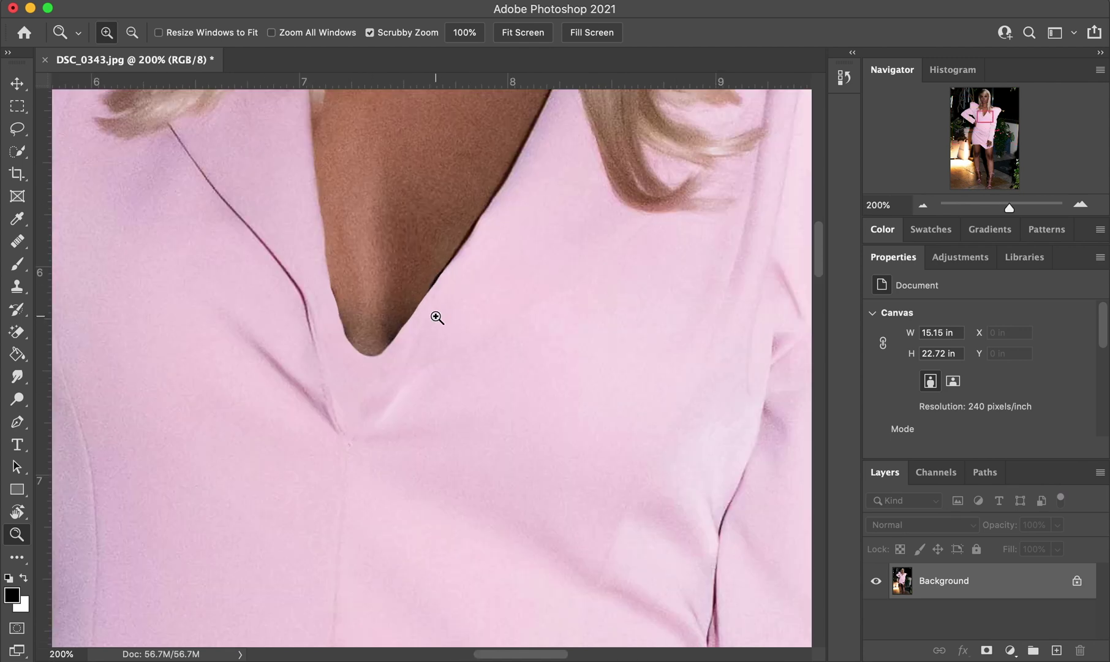
key("s")
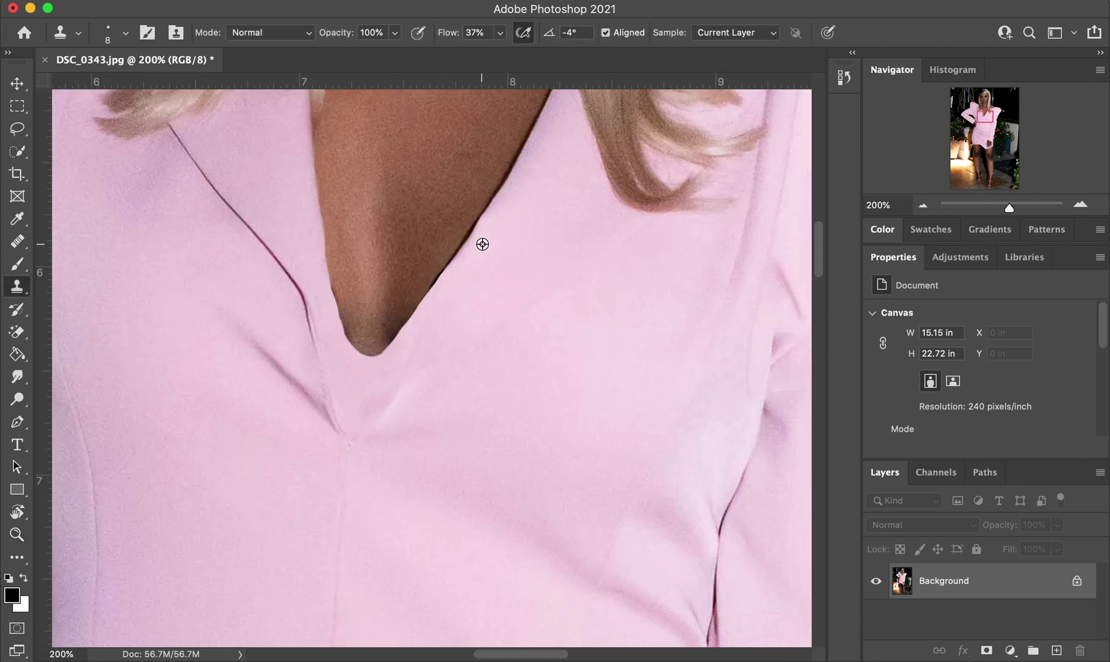
left_click_drag(470, 239, 433, 290)
key("super+z")
left_click_drag(491, 214, 458, 262)
Extend the cloned fabric down the neckline's right edge with a size 10 brush, undoing one stroke and repainting it shorter.
left_click_drag(482, 225, 440, 295)
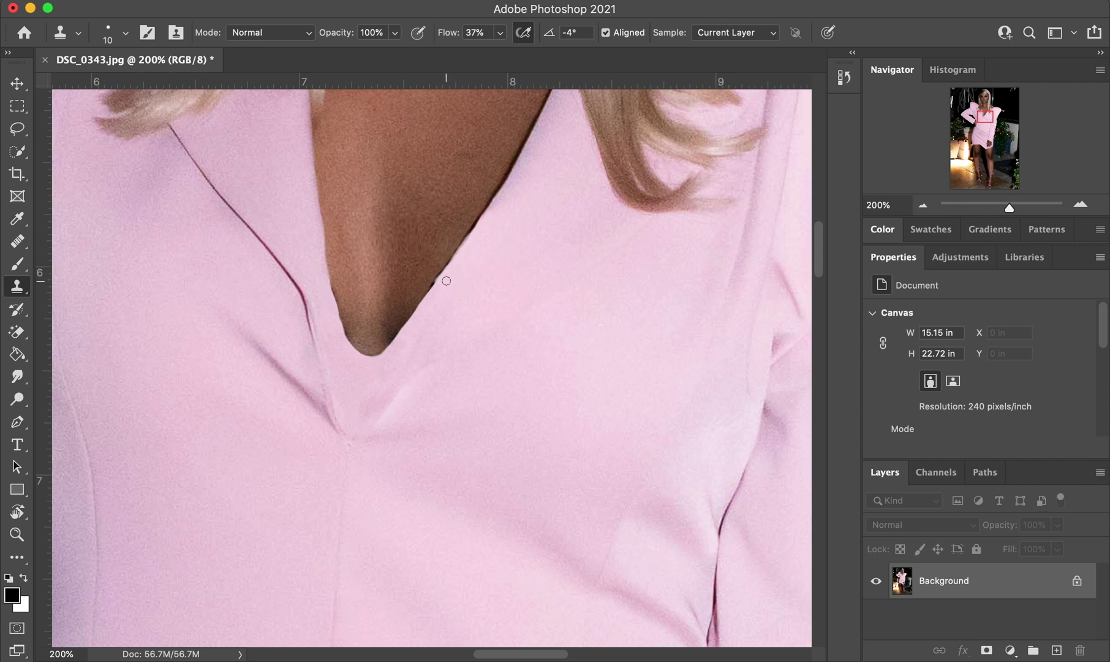
key("super+z")
left_click_drag(483, 228, 447, 274)
key("z")
left_click(522, 33)
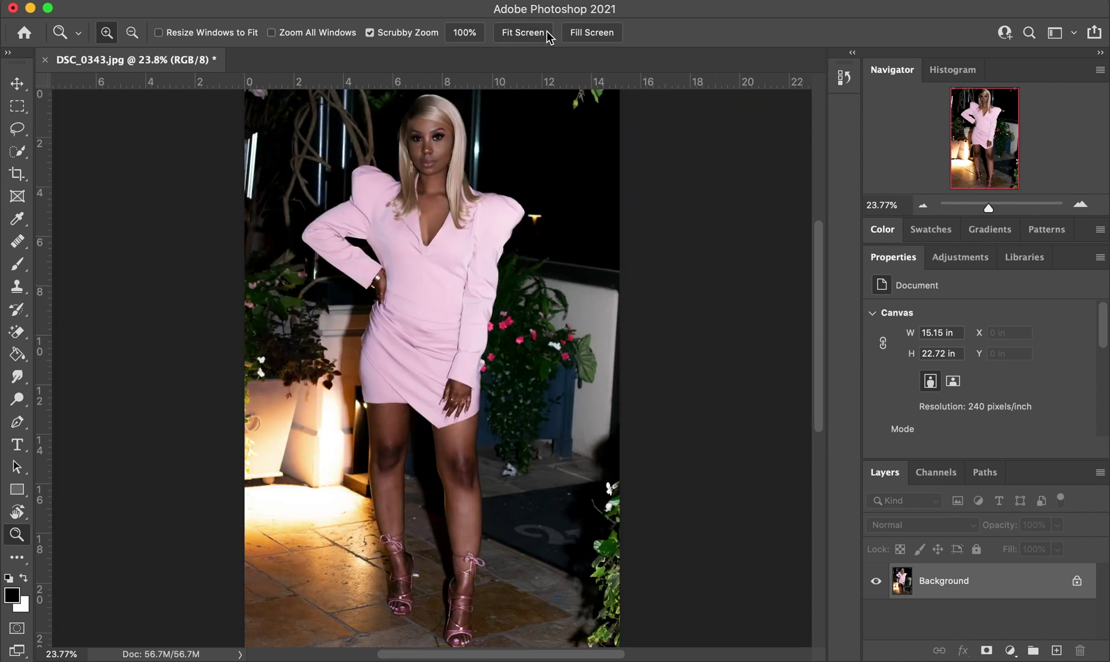